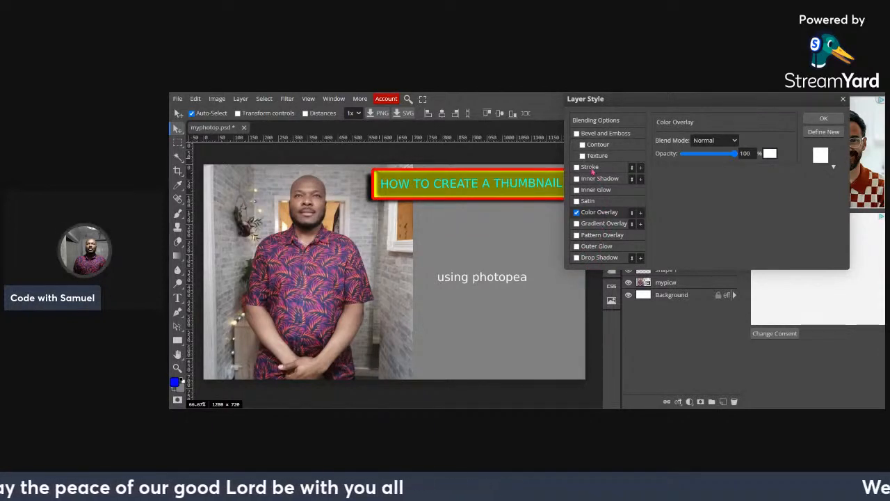
# - Add a red outside stroke of 37 px to the "using photopea" text layer
pyautogui.click(590, 168)
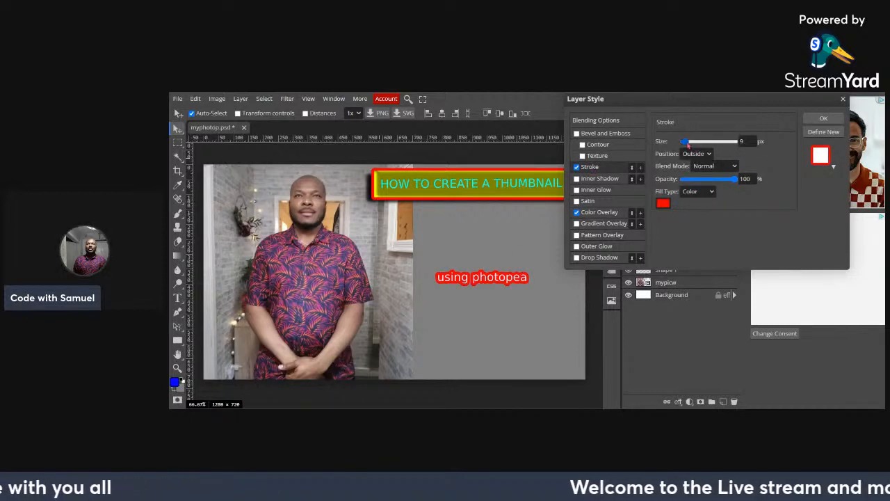
pyautogui.moveTo(687, 143)
pyautogui.mouseDown()
pyautogui.moveTo(713, 145)
pyautogui.moveTo(694, 146)
pyautogui.mouseUp()
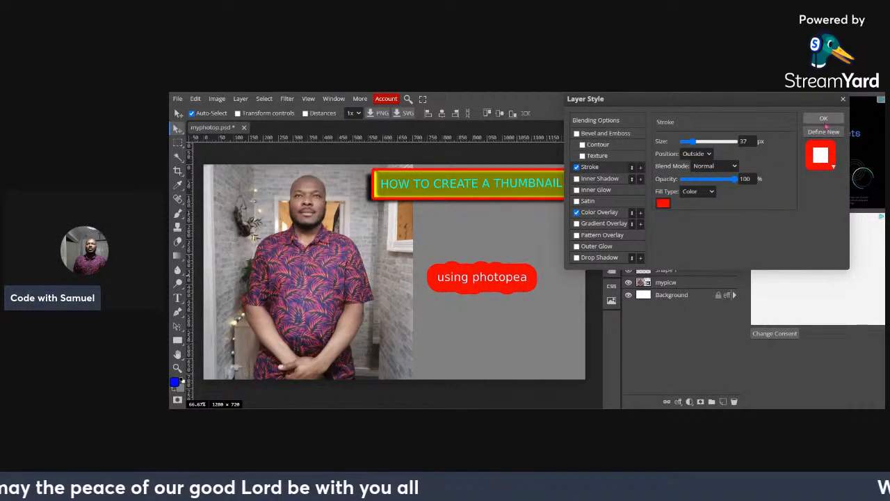
pyautogui.click(821, 119)
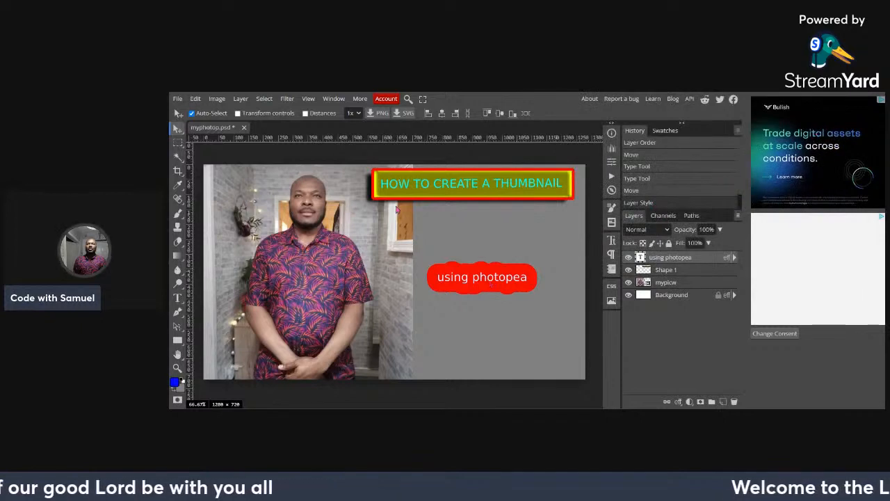
# - Set the font size of the "using photopea" text to 44 px
pyautogui.doubleClick(482, 281)
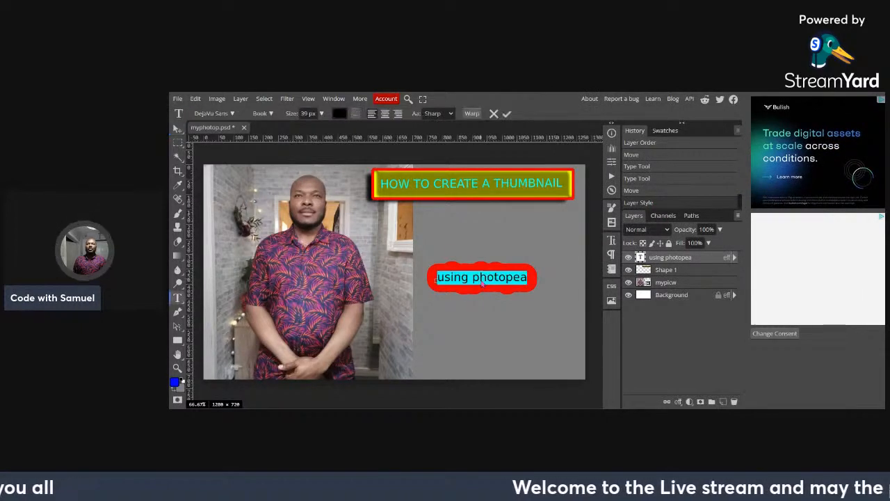
pyautogui.click(321, 113)
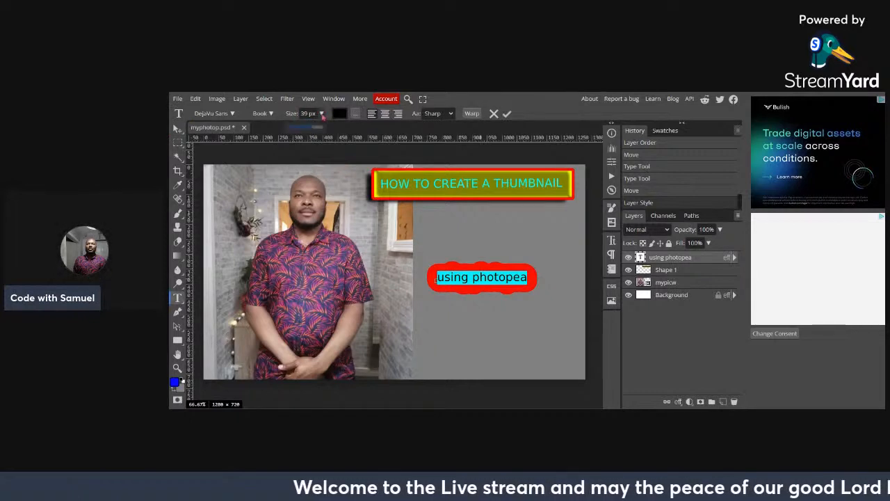
pyautogui.moveTo(314, 128); pyautogui.dragTo(310, 129)
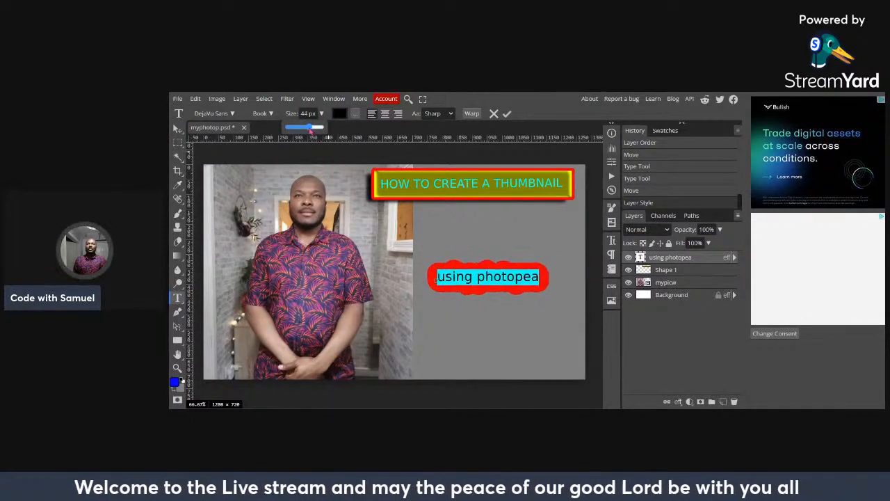
pyautogui.click(483, 286)
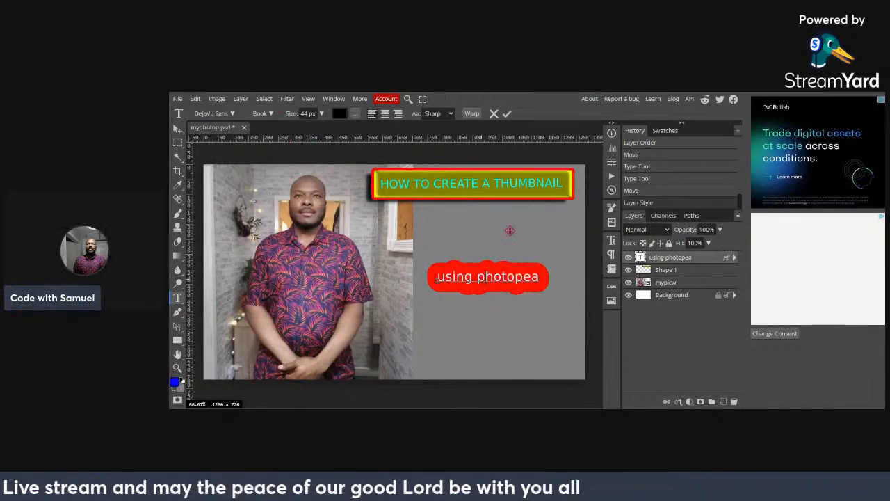
pyautogui.click(507, 113)
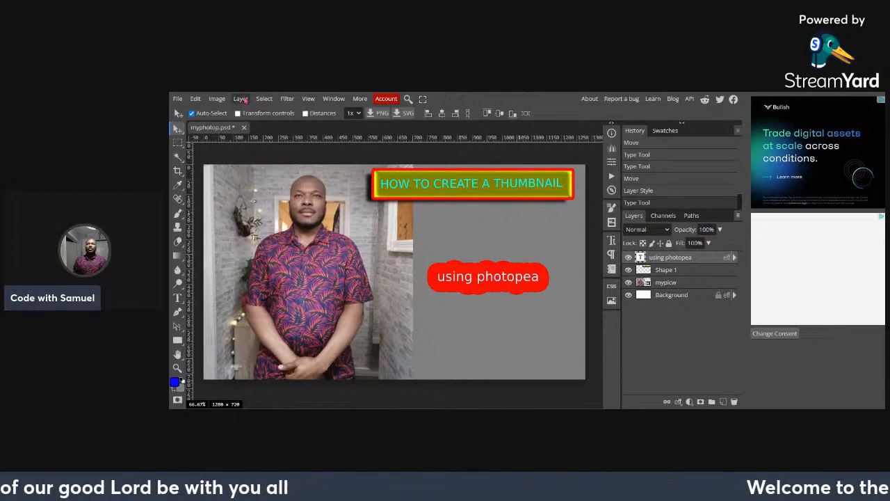
# - Enlarge the "using photopea" text with Free Transform and move it back fully inside the canvas
pyautogui.click(241, 99)
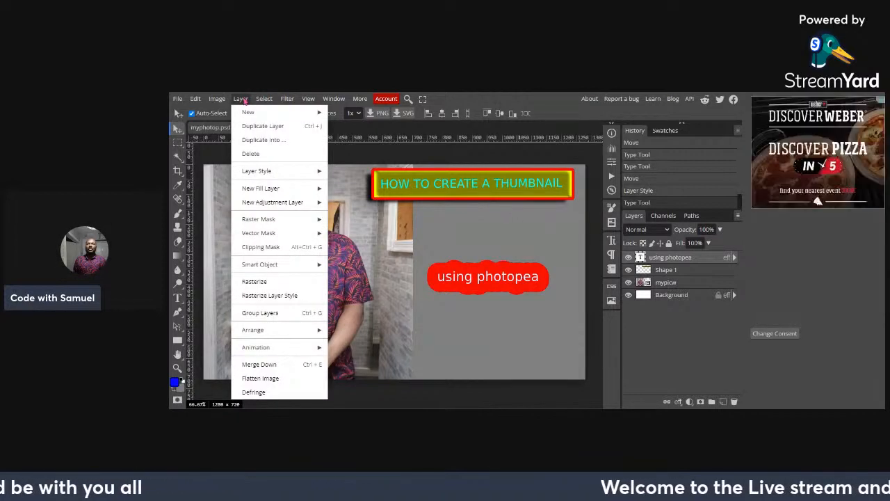
pyautogui.moveTo(197, 101)
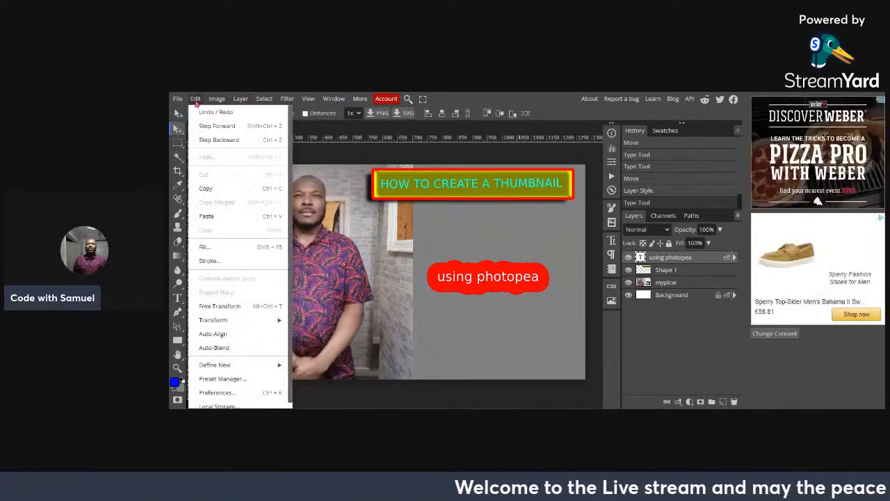
pyautogui.click(228, 311)
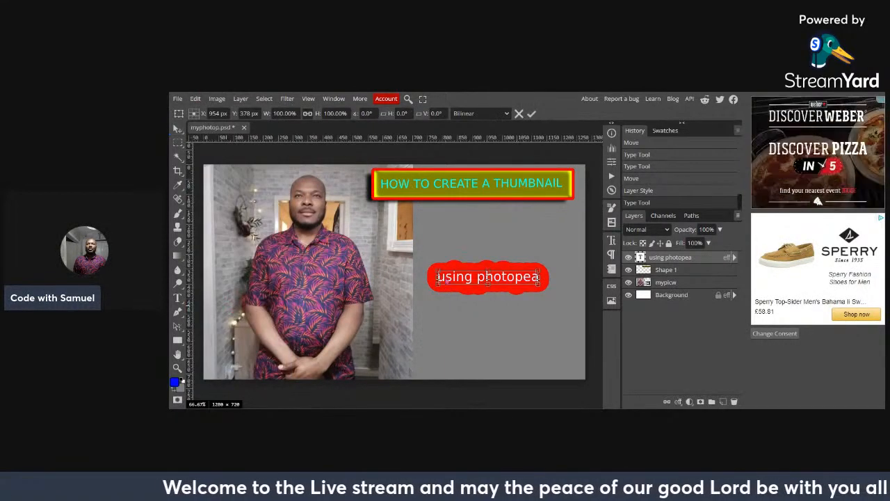
pyautogui.moveTo(436, 277); pyautogui.dragTo(383, 277)
pyautogui.moveTo(537, 276); pyautogui.dragTo(568, 276)
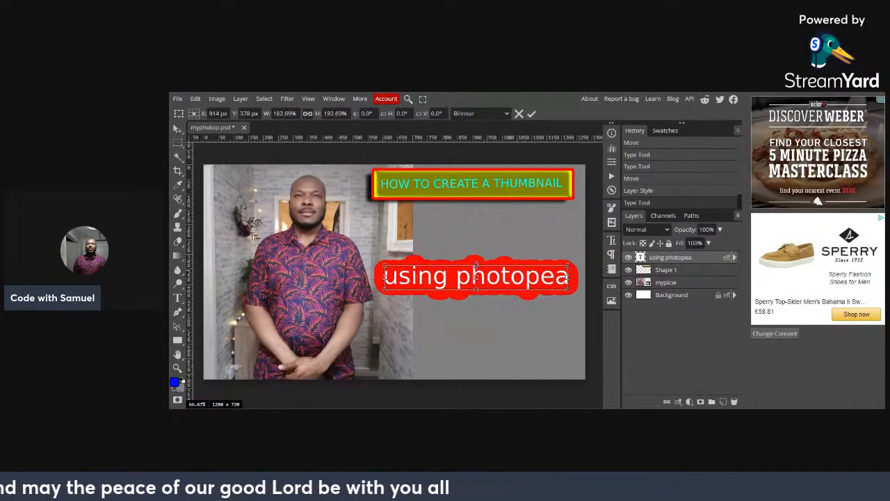
pyautogui.moveTo(475, 265); pyautogui.dragTo(476, 236)
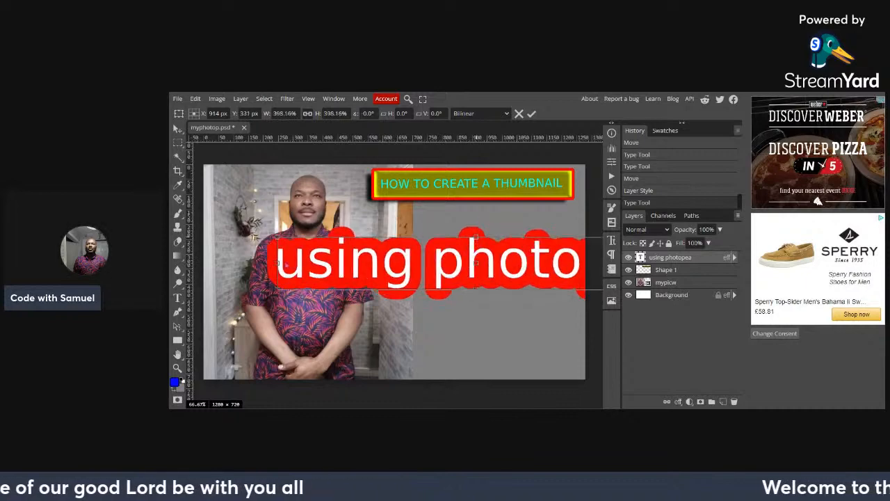
pyautogui.moveTo(278, 263); pyautogui.dragTo(410, 263)
pyautogui.click(532, 114)
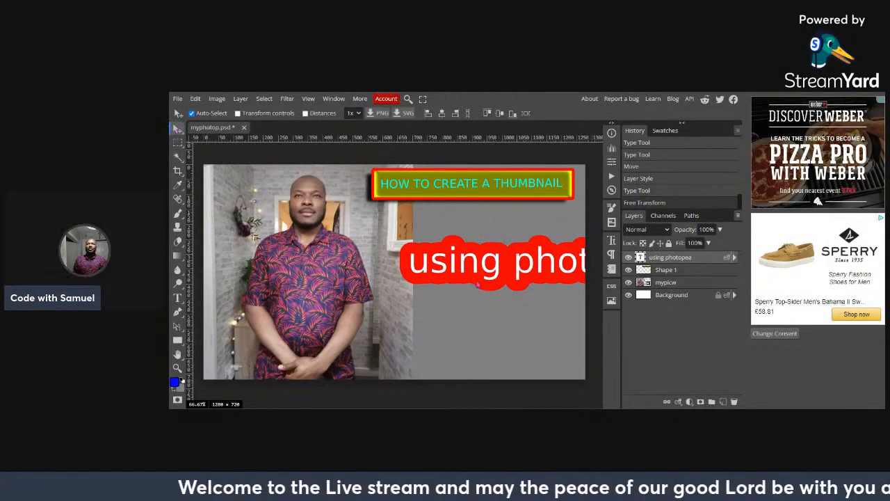
pyautogui.moveTo(426, 251); pyautogui.dragTo(288, 249)
pyautogui.moveTo(346, 266); pyautogui.dragTo(347, 267)
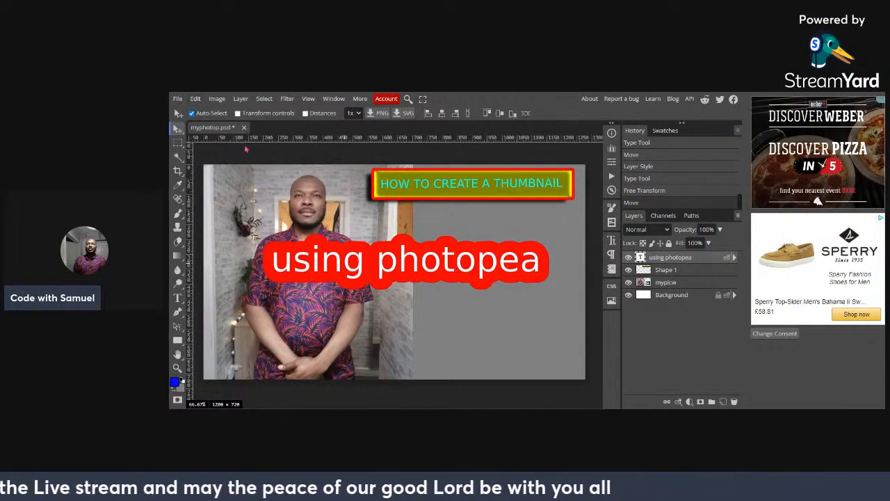
pyautogui.click(195, 98)
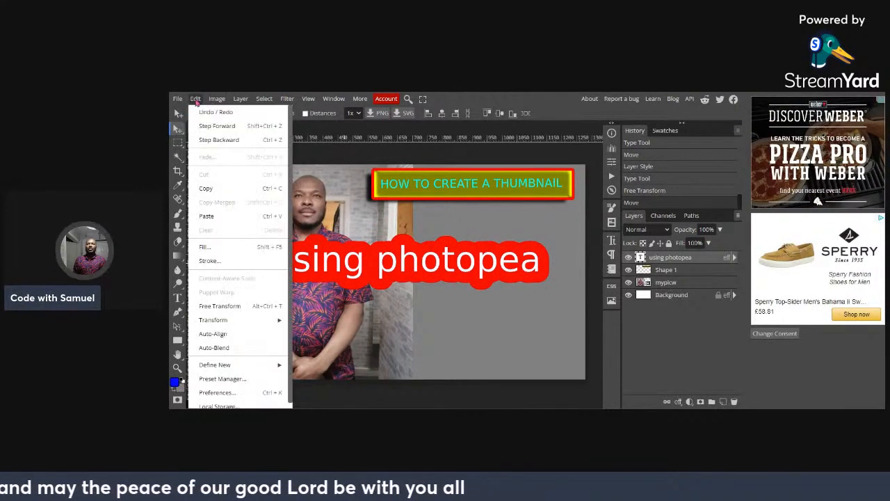
pyautogui.click(220, 306)
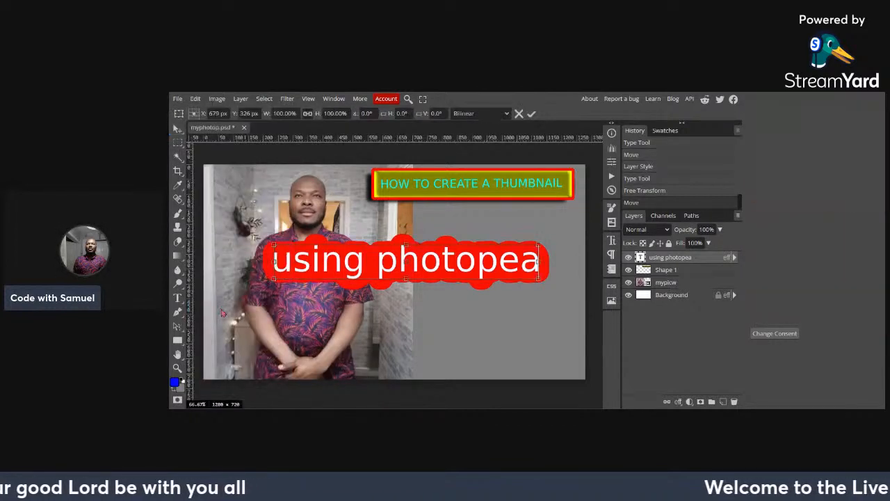
pyautogui.click(531, 113)
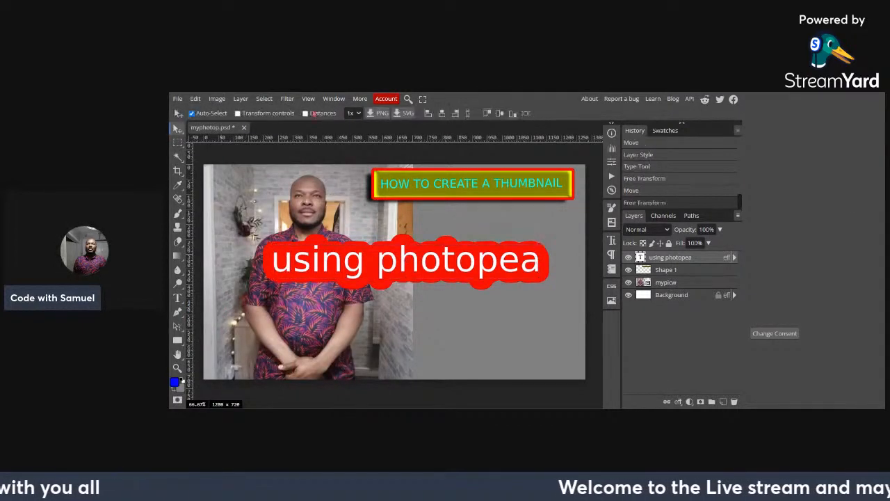
# - Enable transform controls, scale the "using photopea" text to about 75%, and place it just beneath the title banner
pyautogui.click(237, 113)
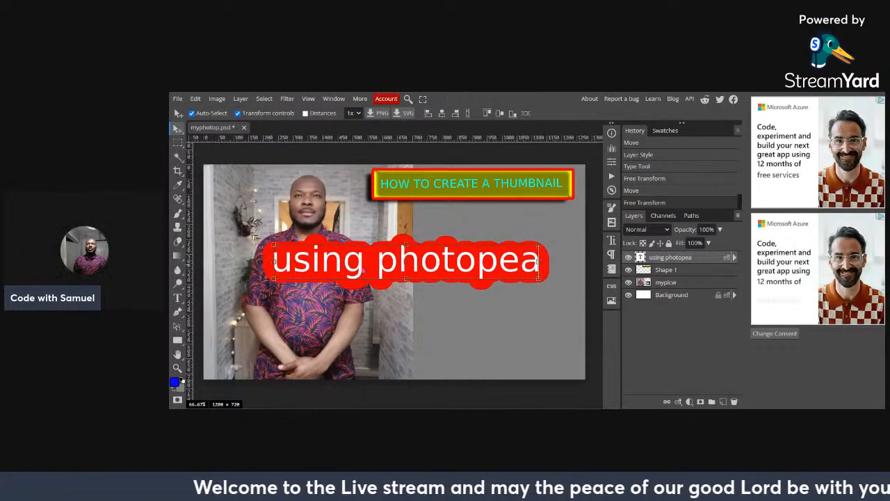
pyautogui.moveTo(275, 262); pyautogui.dragTo(323, 263)
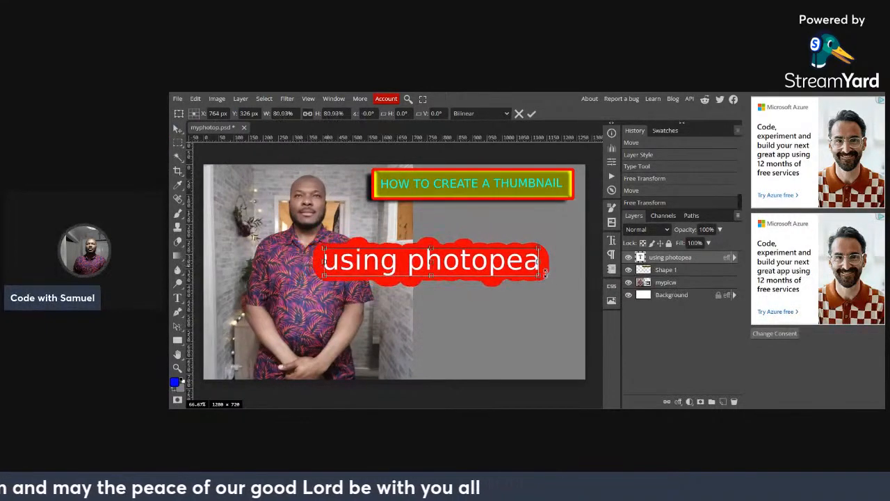
pyautogui.moveTo(540, 262); pyautogui.dragTo(545, 263)
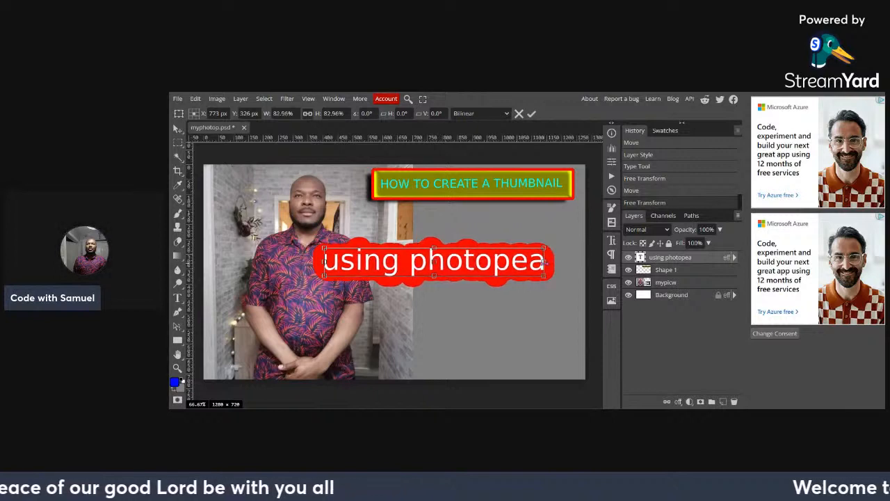
pyautogui.moveTo(323, 262); pyautogui.dragTo(343, 263)
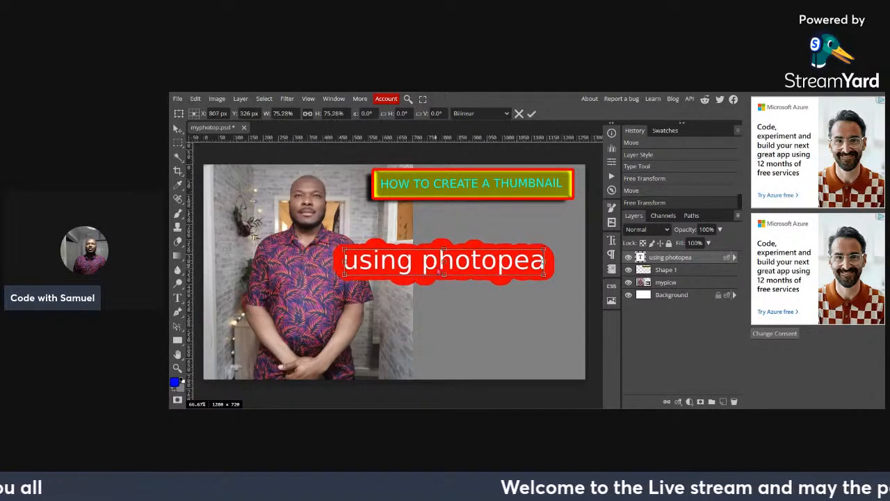
pyautogui.moveTo(436, 271); pyautogui.dragTo(460, 251)
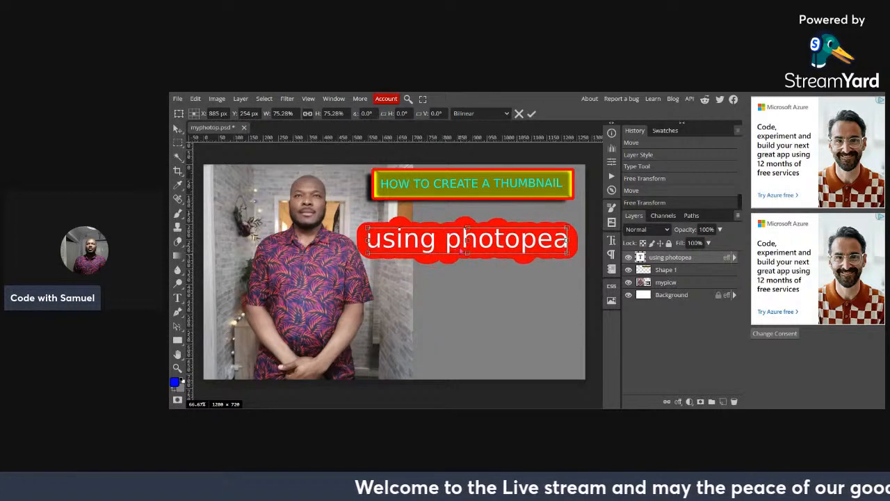
pyautogui.click(532, 114)
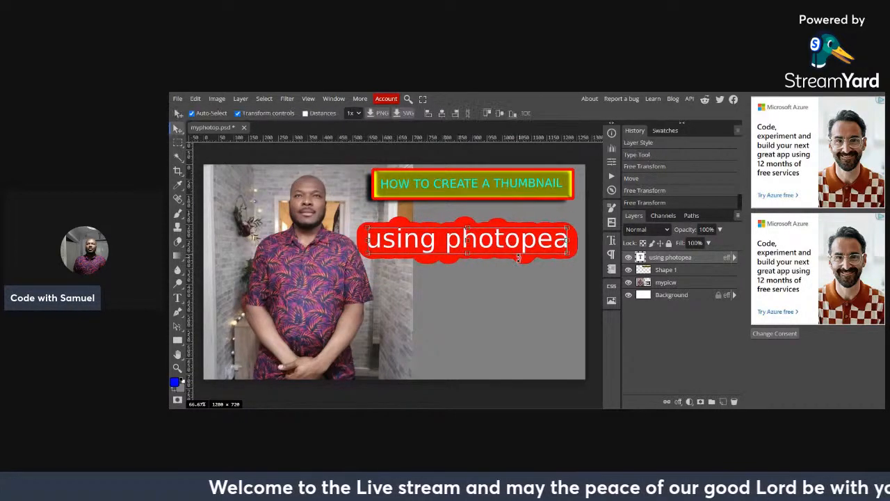
pyautogui.click(516, 300)
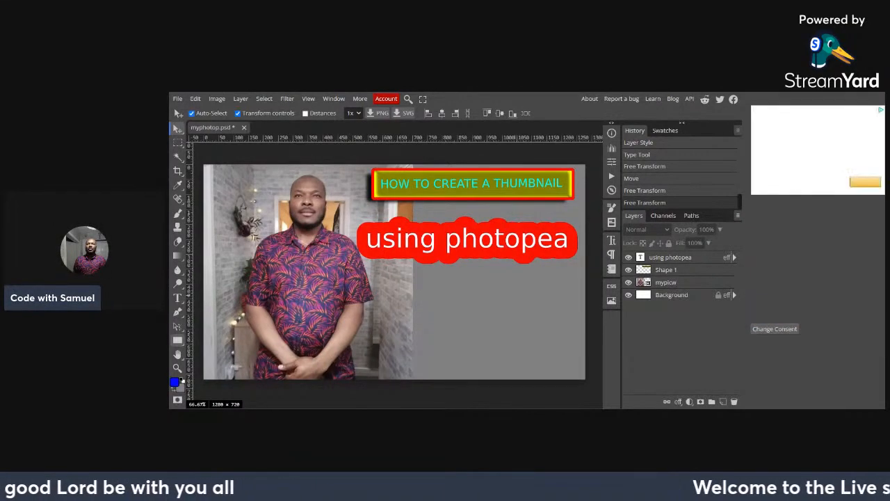
# - Draw a red rectangle without an outline in the empty grey area below the "using photopea" text
pyautogui.click(178, 341)
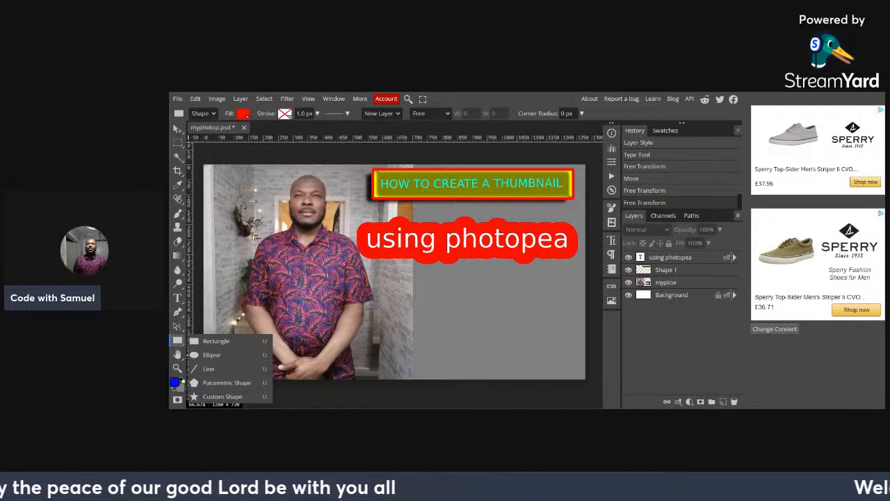
pyautogui.moveTo(451, 303); pyautogui.dragTo(569, 333)
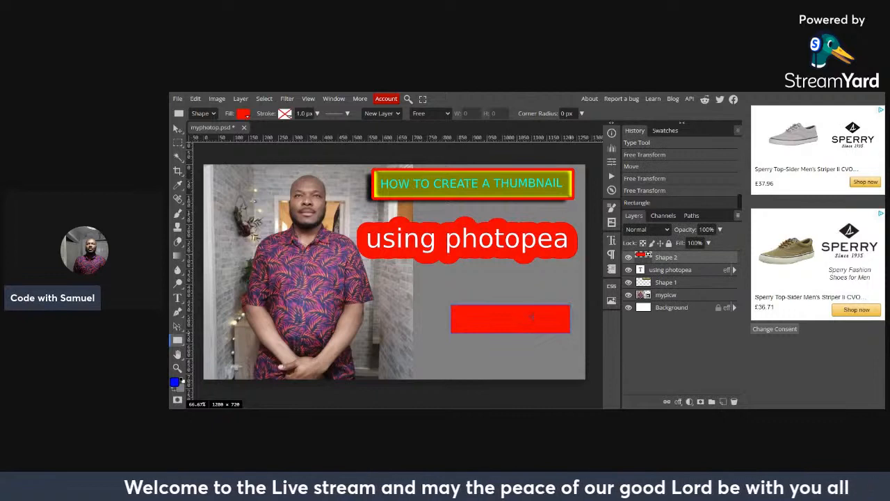
pyautogui.click(444, 330)
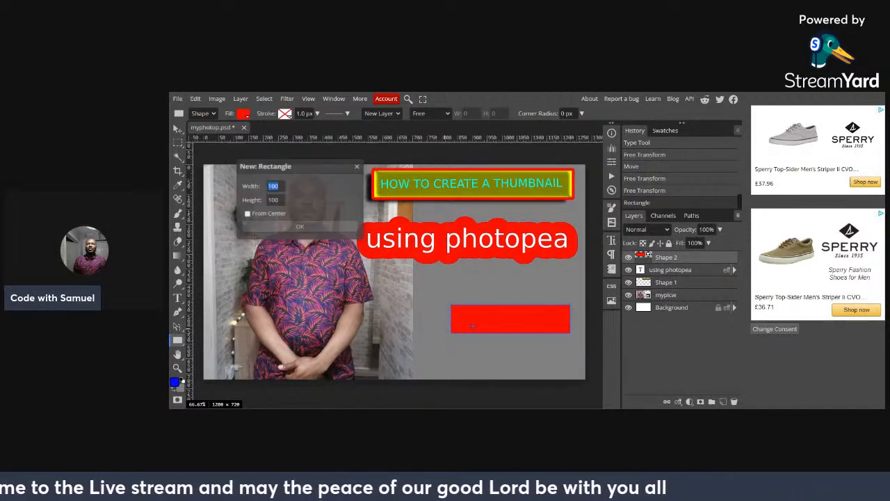
pyautogui.click(357, 167)
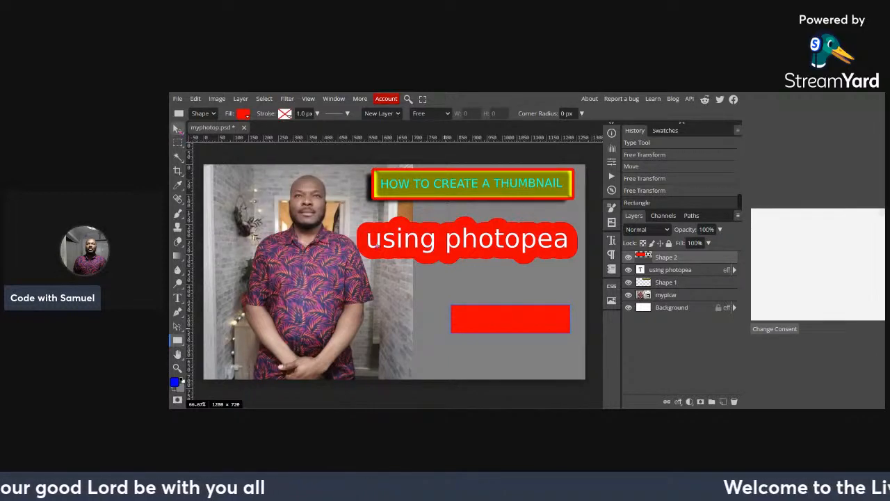
# - Shift the red rectangle slightly toward the man's photo and turn off the transform controls
pyautogui.click(178, 130)
pyautogui.moveTo(526, 325); pyautogui.dragTo(499, 325)
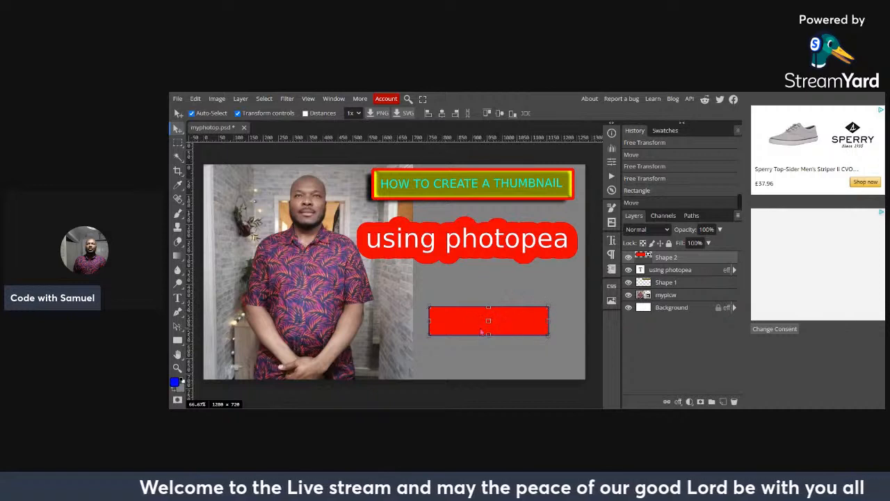
pyautogui.click(237, 114)
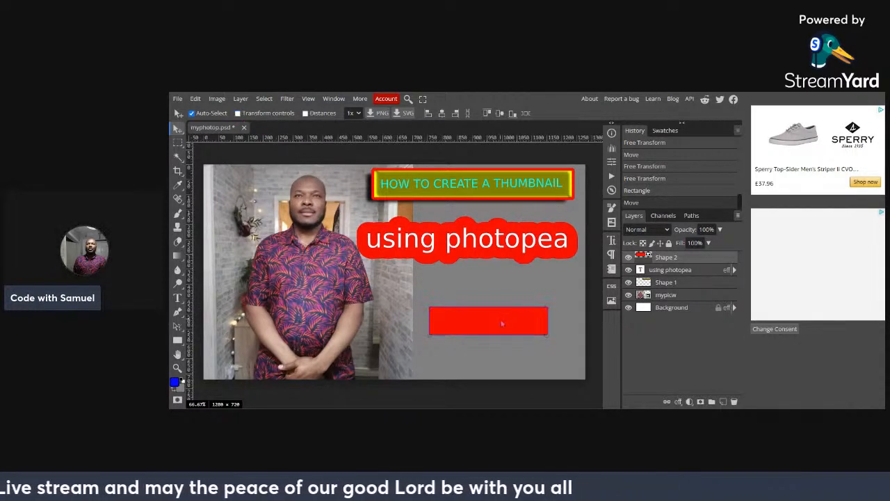
# - Style the red rectangle with a magenta (#ff00ff) color overlay, then enable its Bevel and Emboss and Satin effects
pyautogui.rightClick(673, 259)
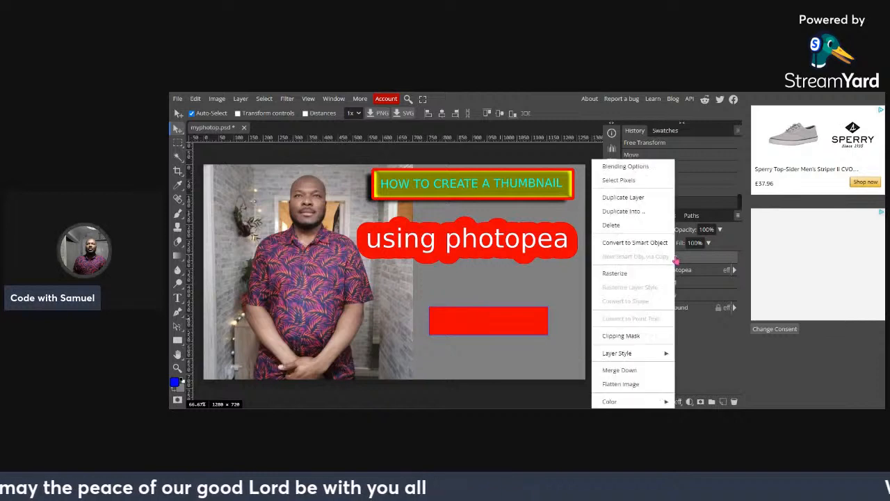
pyautogui.click(503, 325)
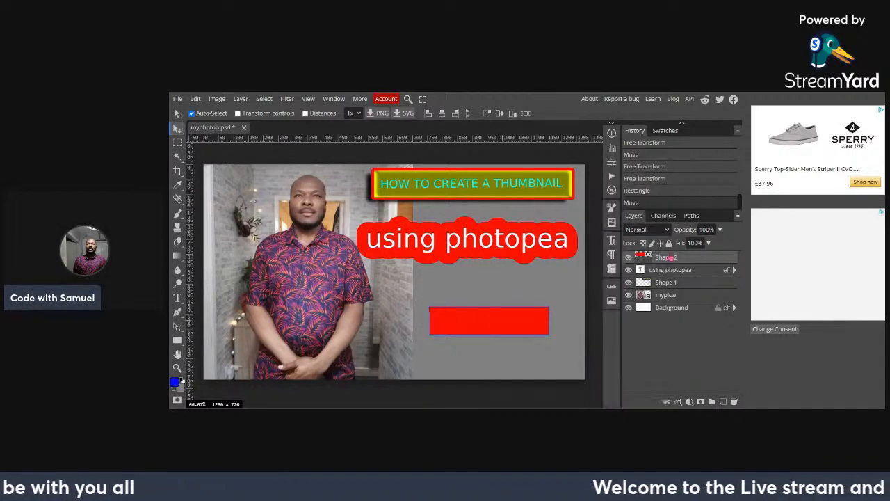
pyautogui.rightClick(670, 257)
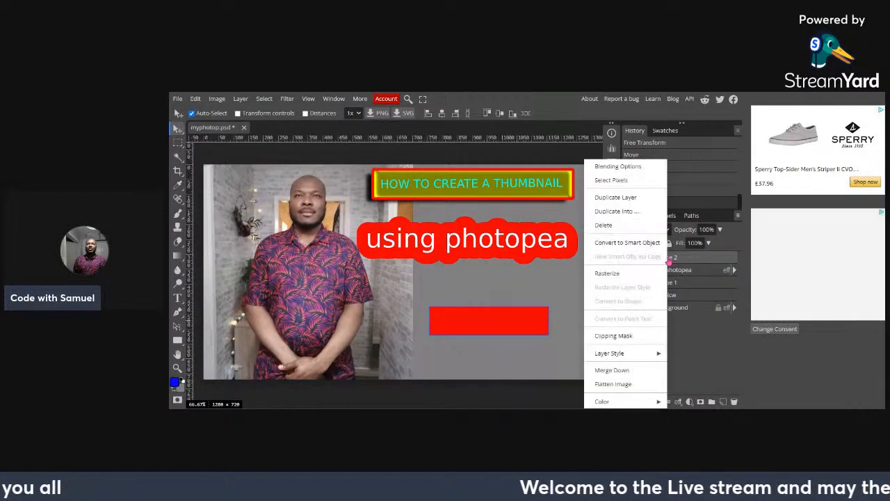
pyautogui.click(617, 167)
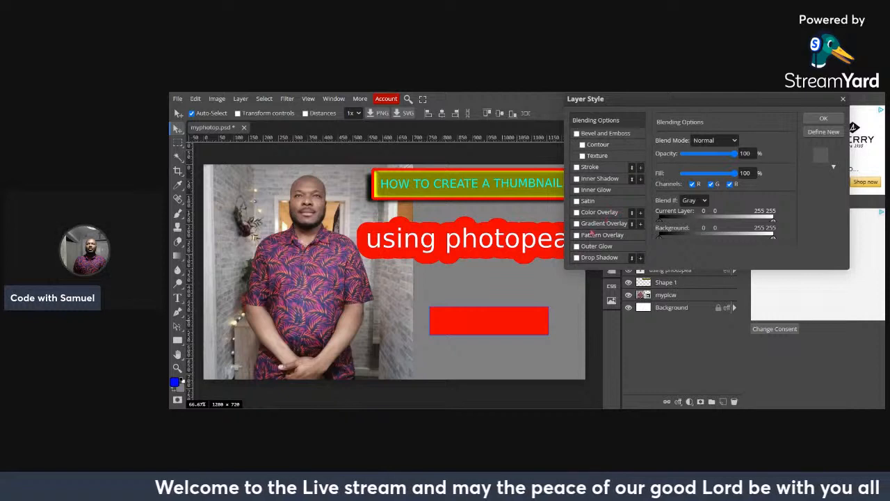
pyautogui.click(598, 212)
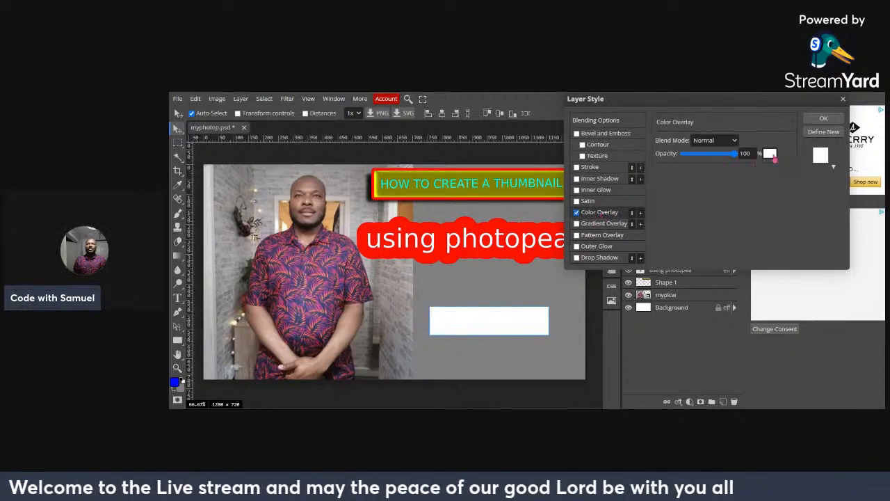
pyautogui.click(770, 153)
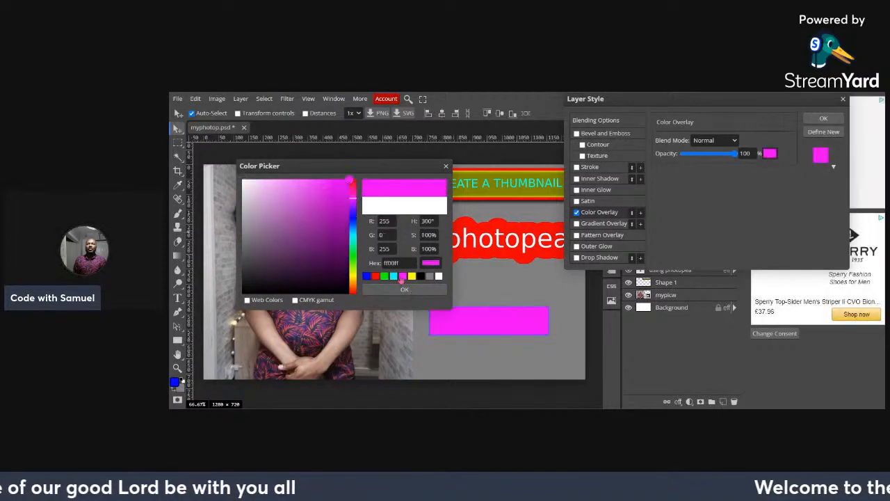
pyautogui.click(405, 290)
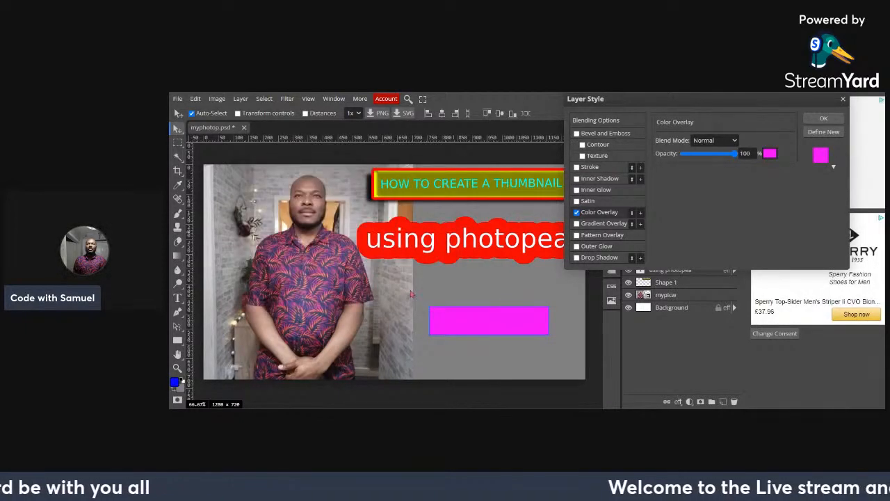
pyautogui.click(599, 156)
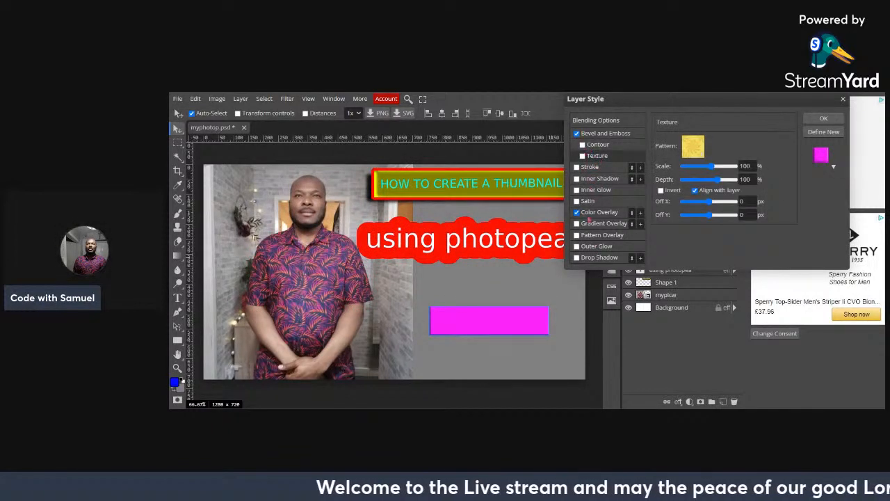
pyautogui.click(588, 201)
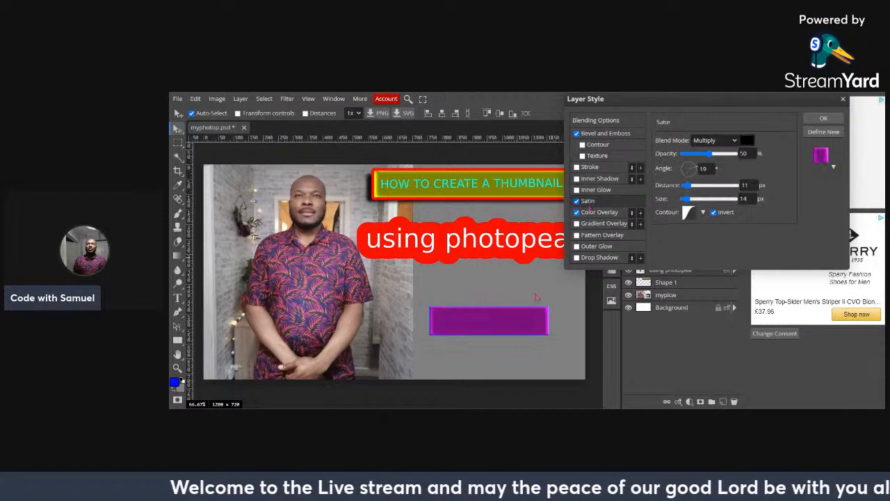
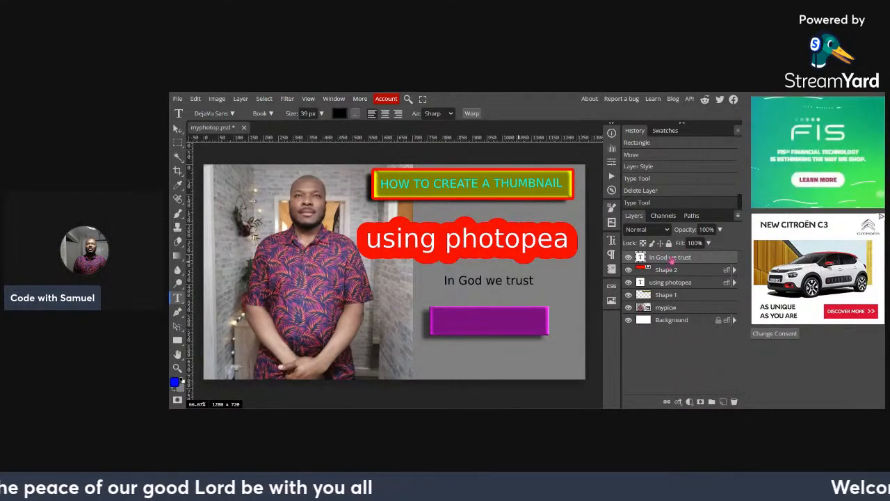
# - Apply a white (#ffffff) color overlay to the "In God we trust" text layer
pyautogui.rightClick(670, 262)
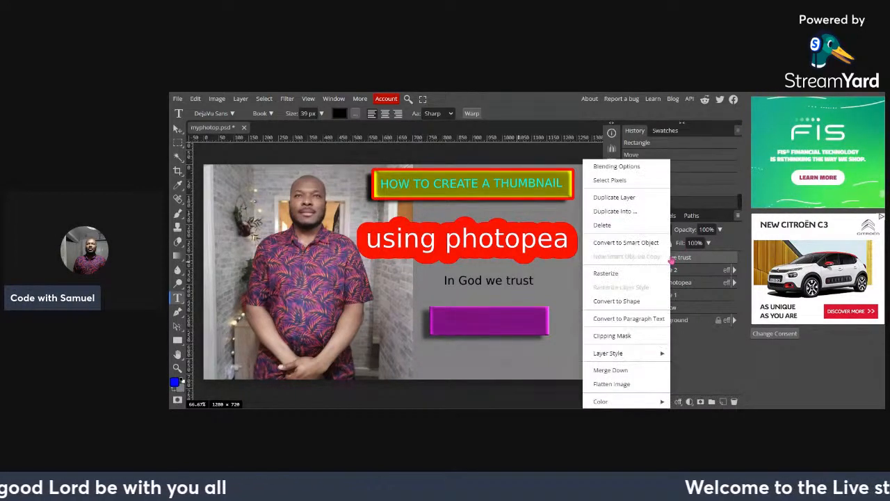
pyautogui.click(619, 167)
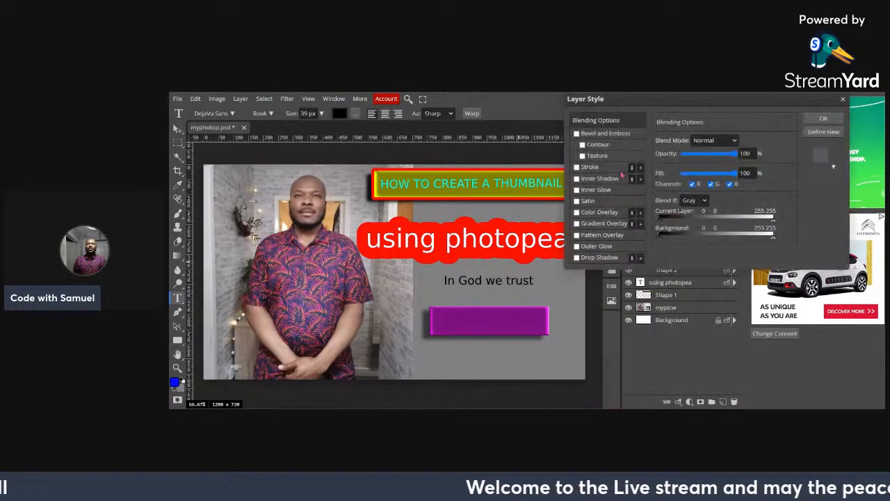
pyautogui.click(605, 213)
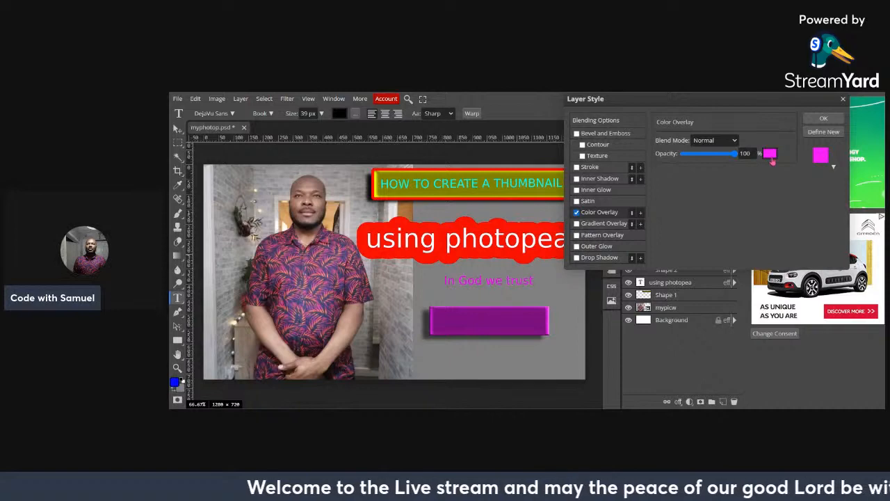
pyautogui.click(770, 154)
pyautogui.moveTo(406, 167); pyautogui.dragTo(705, 133)
pyautogui.click(738, 245)
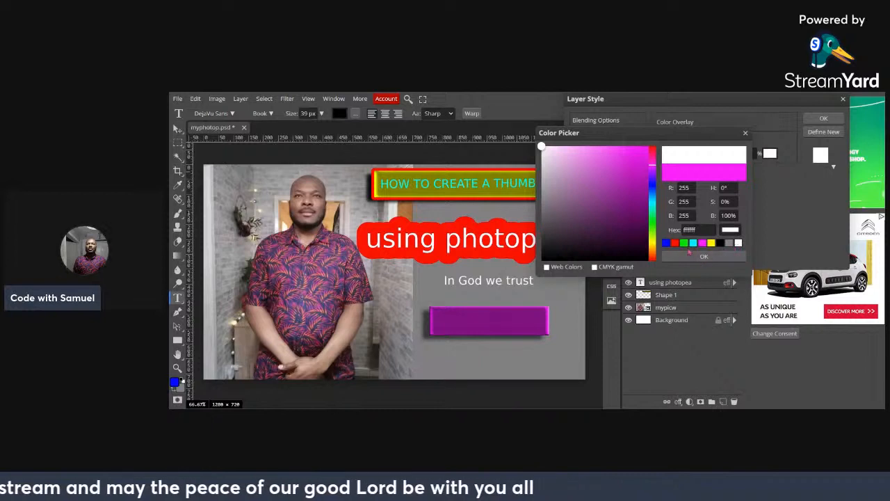
pyautogui.click(699, 257)
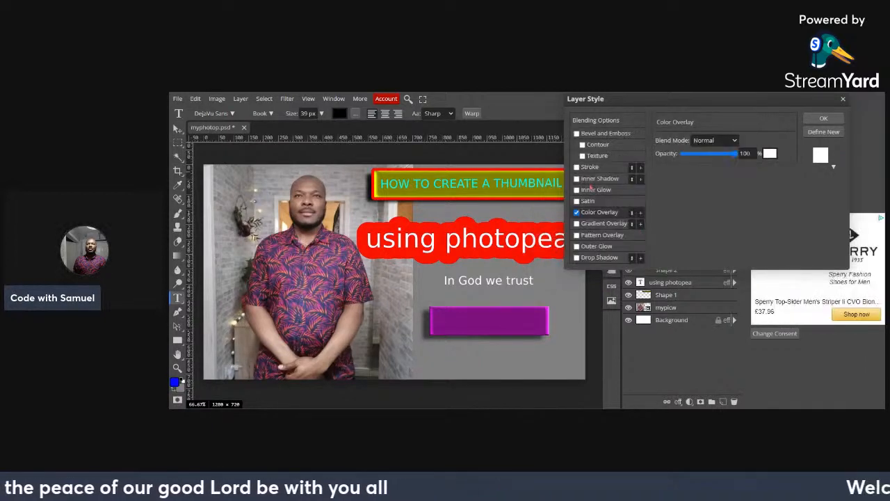
# - Add a 5 px red outside stroke to the "In God we trust" text, leaving the drop shadow off, and apply the style
pyautogui.click(596, 170)
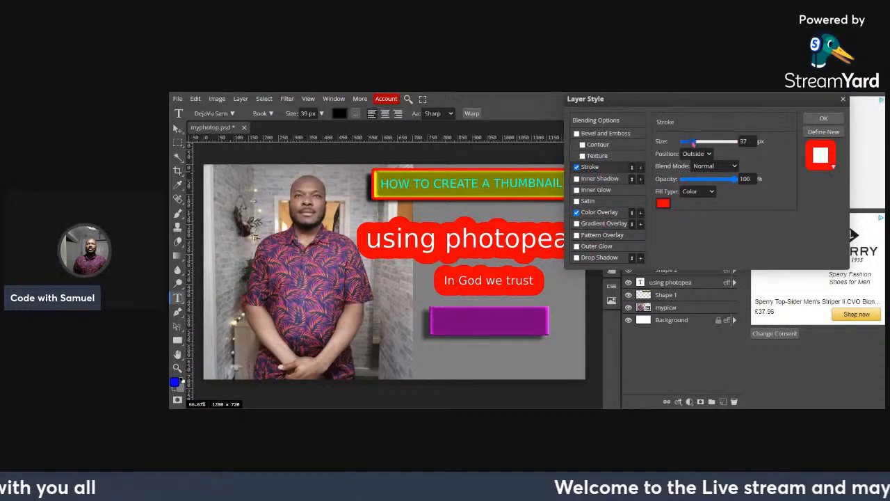
pyautogui.moveTo(692, 142); pyautogui.dragTo(687, 144)
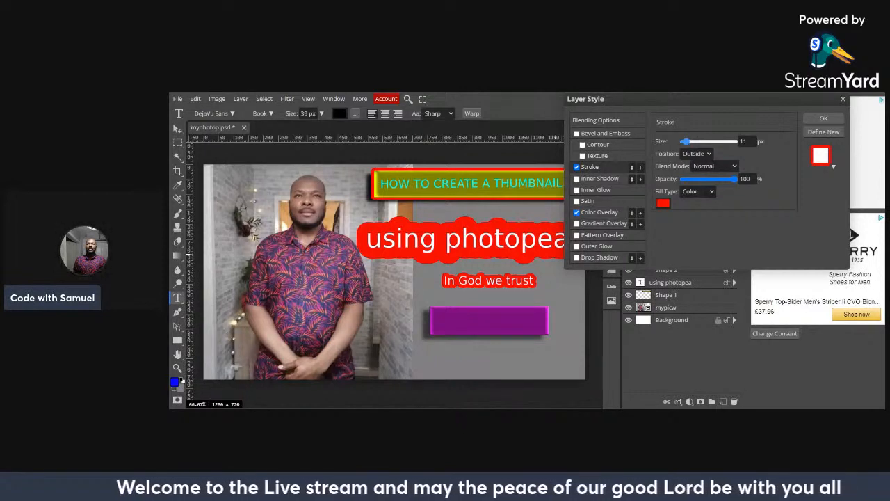
pyautogui.moveTo(686, 142); pyautogui.dragTo(684, 142)
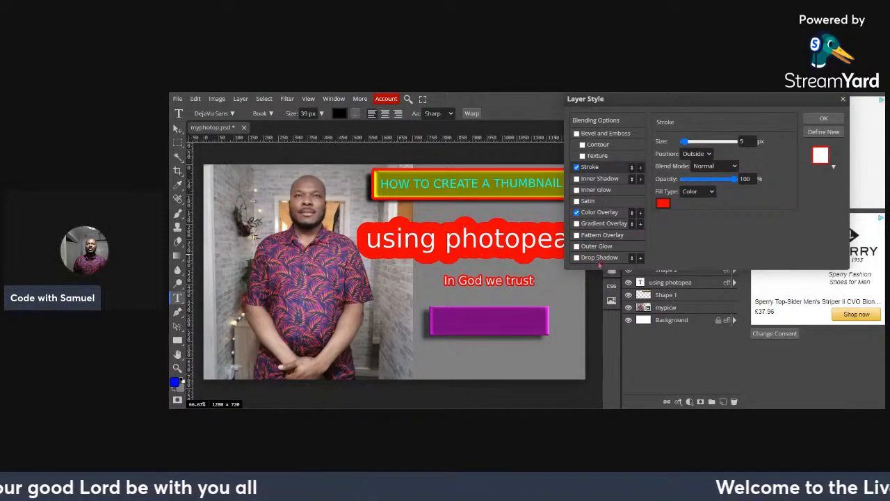
pyautogui.click(600, 258)
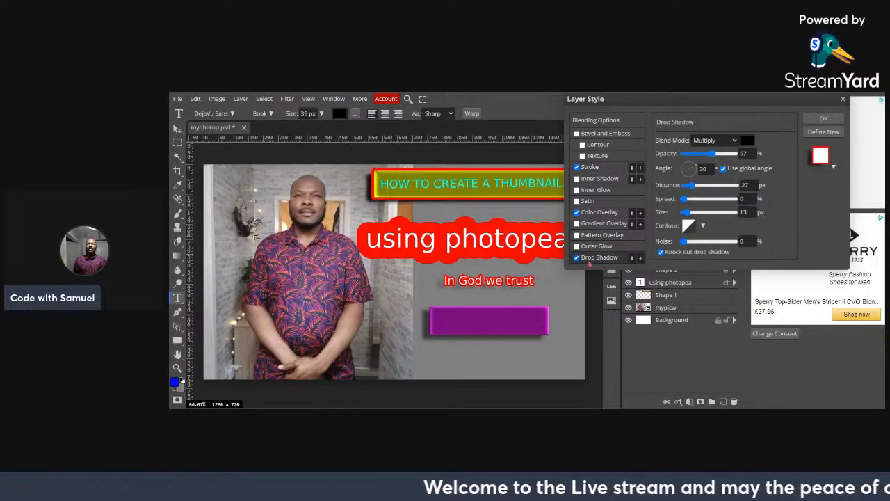
pyautogui.click(576, 257)
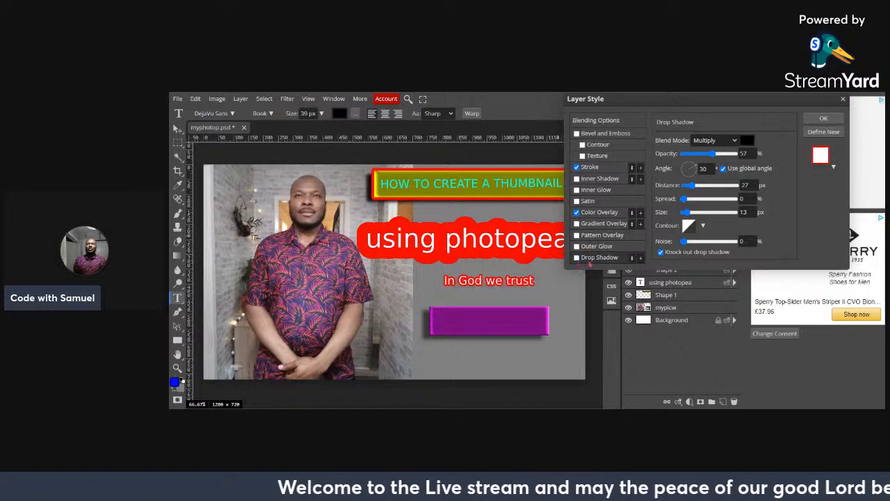
pyautogui.click(824, 119)
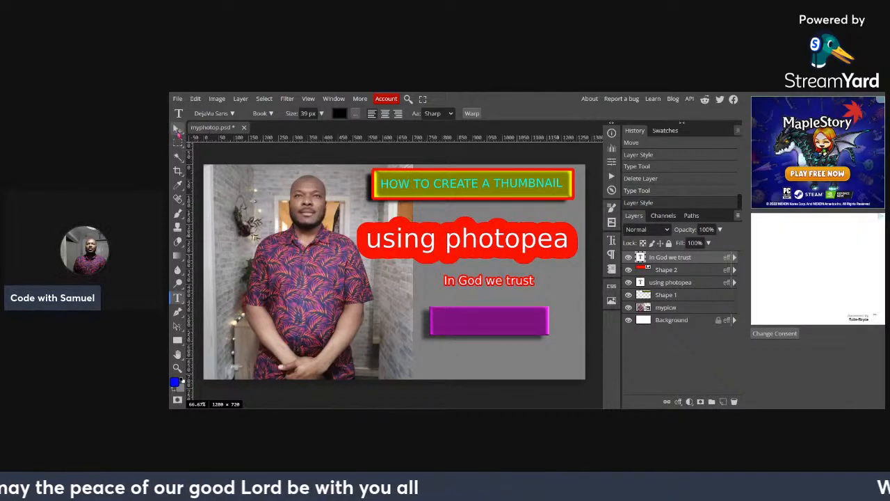
# - Move the "In God we trust" text onto the middle of the purple rectangle
pyautogui.click(179, 131)
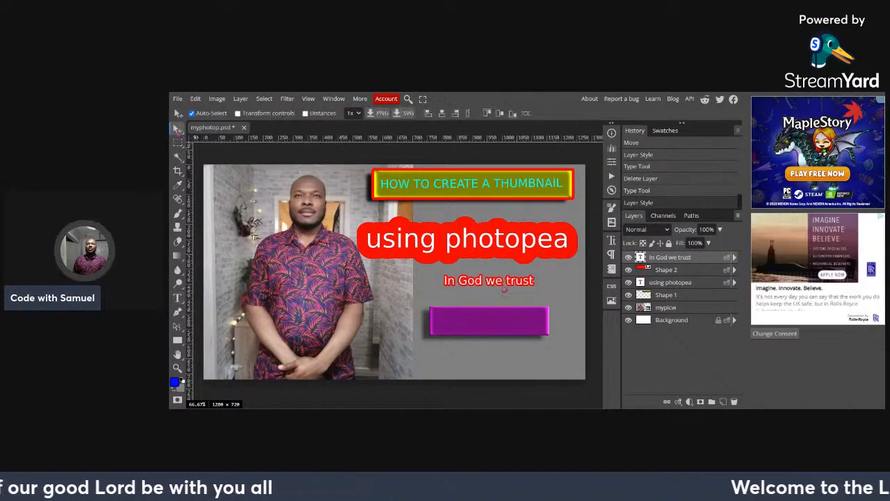
pyautogui.moveTo(490, 287); pyautogui.dragTo(510, 290)
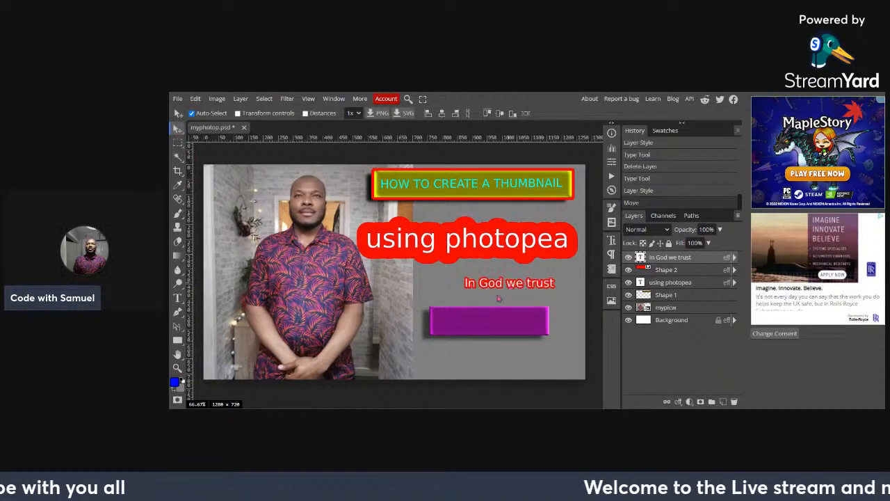
pyautogui.doubleClick(497, 295)
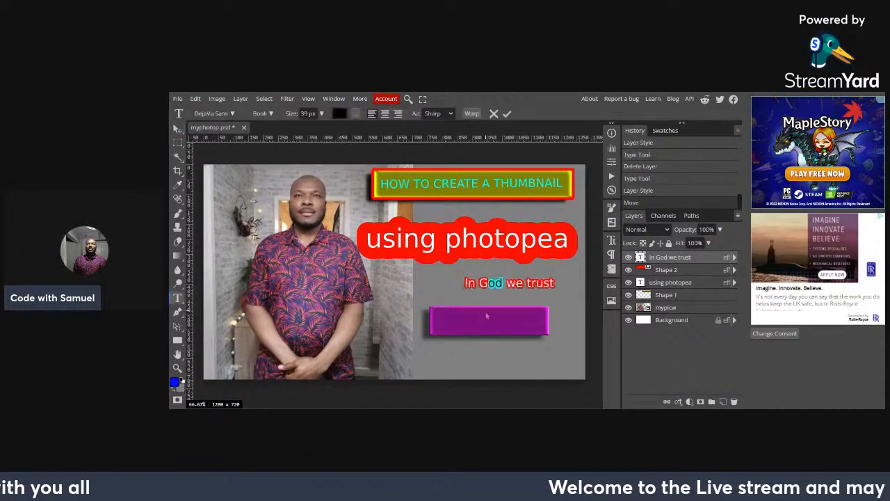
pyautogui.click(507, 114)
pyautogui.moveTo(506, 284); pyautogui.dragTo(485, 324)
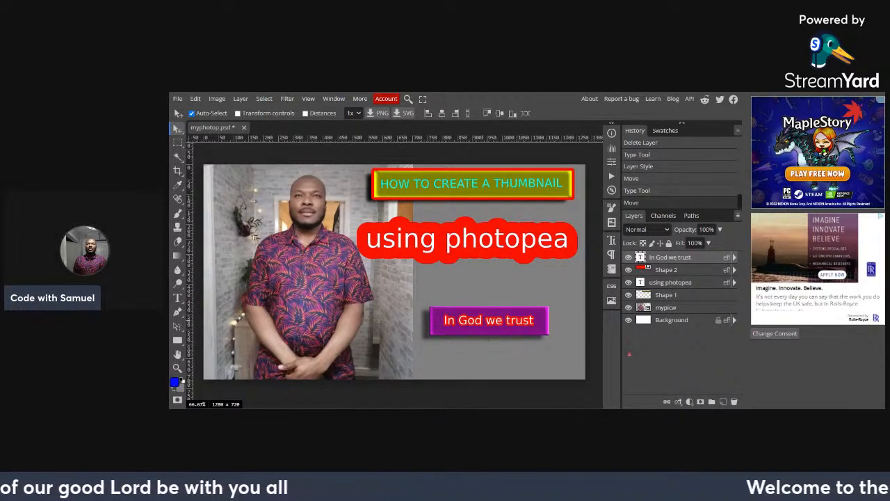
# - Scale the purple rectangle to about 86% so it fits closely around the "In God we trust" text, and nudge the text slightly
pyautogui.click(671, 272)
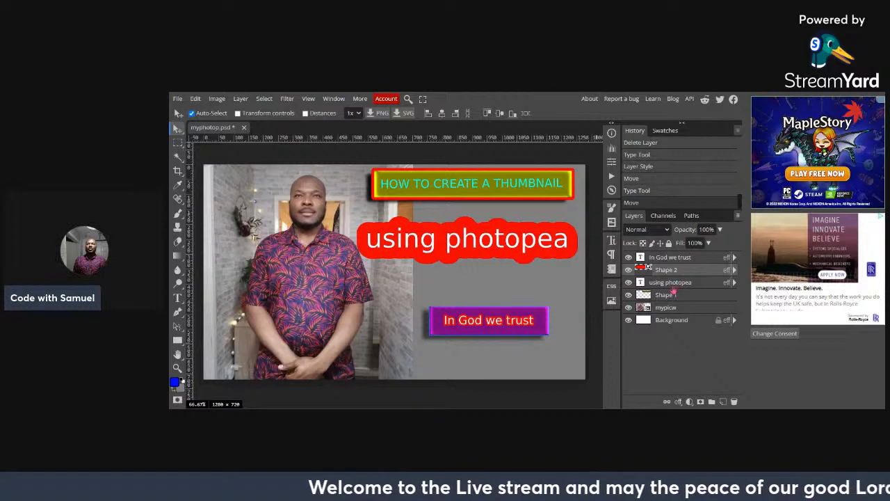
pyautogui.click(673, 284)
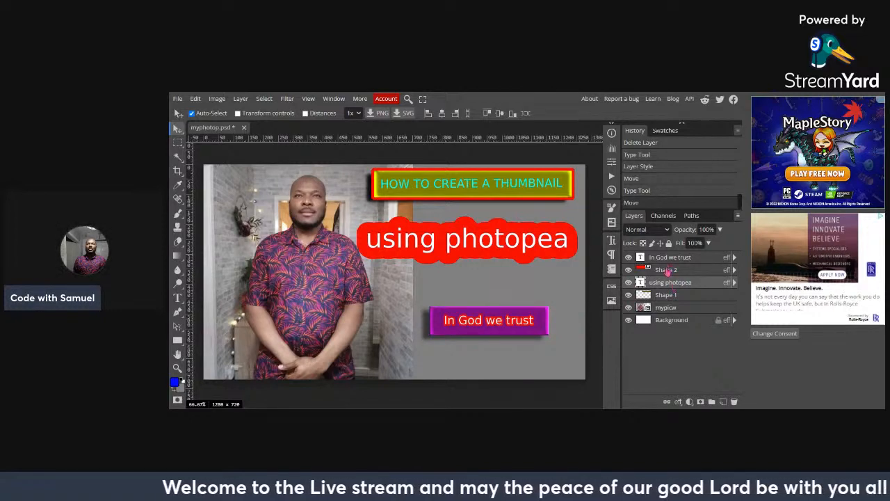
pyautogui.click(670, 258)
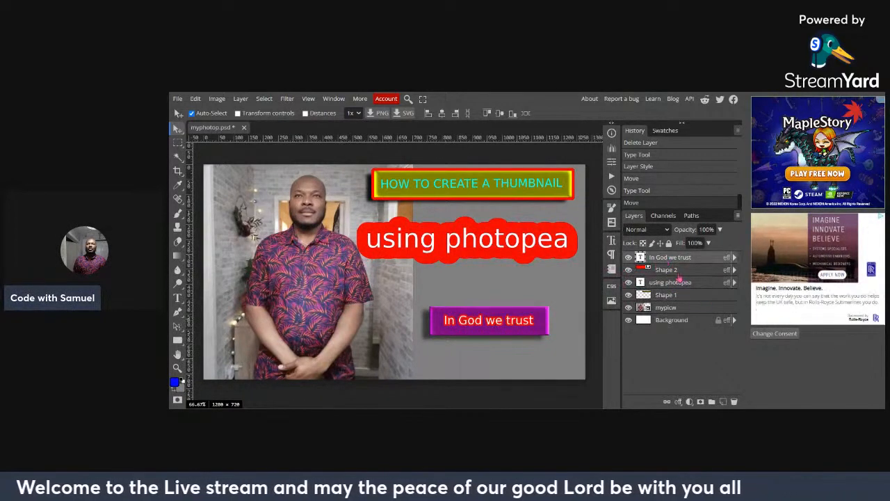
pyautogui.click(672, 271)
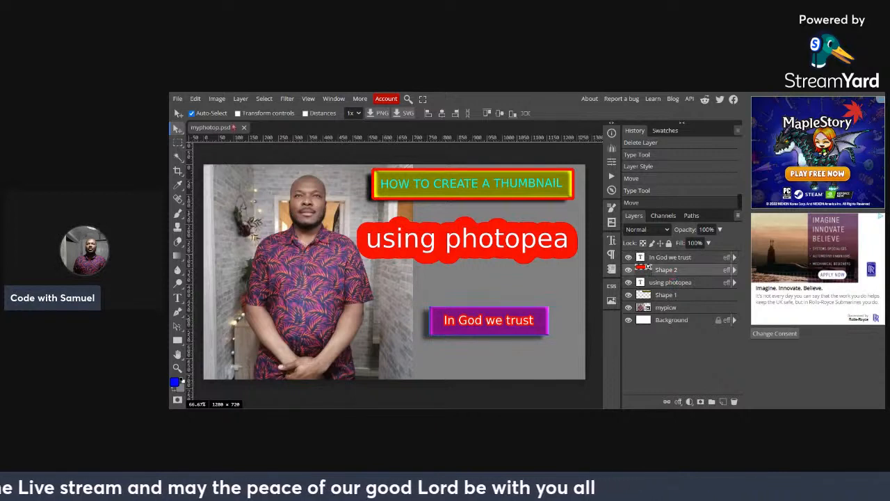
pyautogui.click(237, 113)
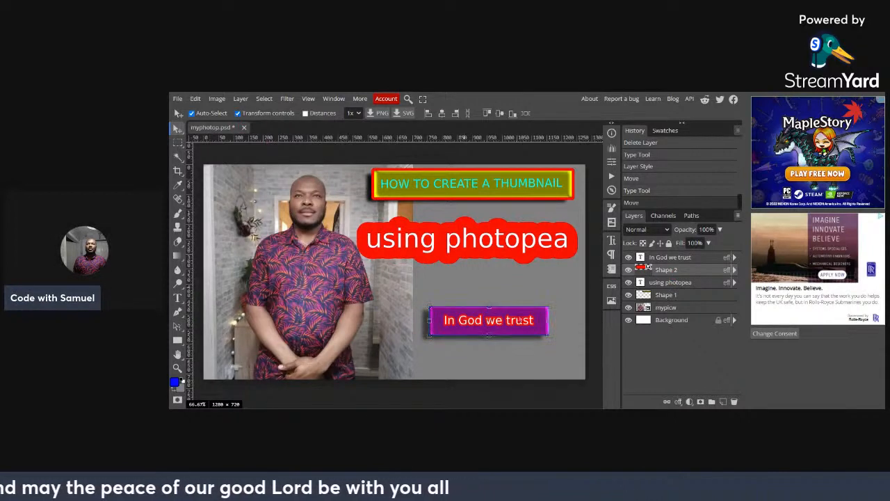
pyautogui.click(547, 324)
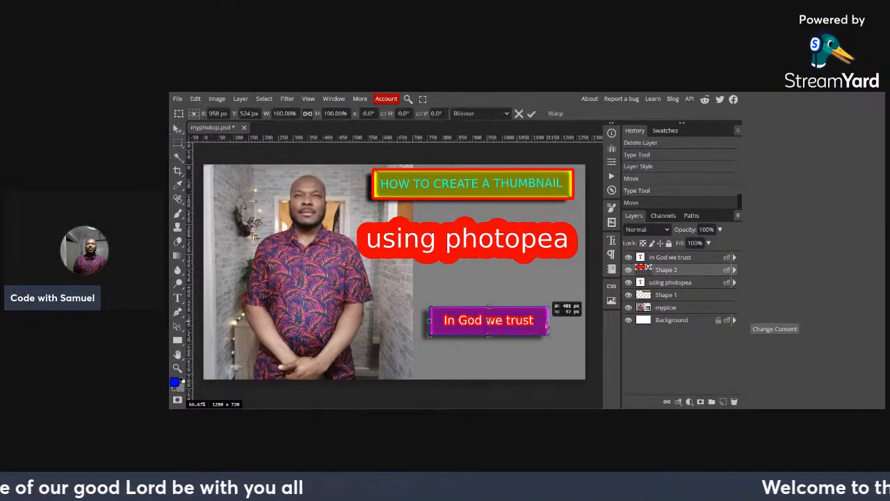
pyautogui.moveTo(539, 328); pyautogui.dragTo(540, 332)
pyautogui.moveTo(426, 320); pyautogui.dragTo(438, 321)
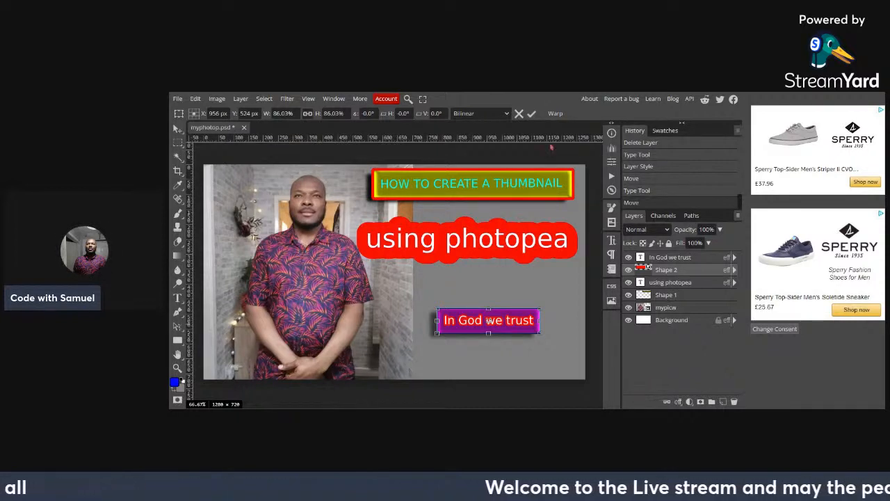
pyautogui.click(533, 114)
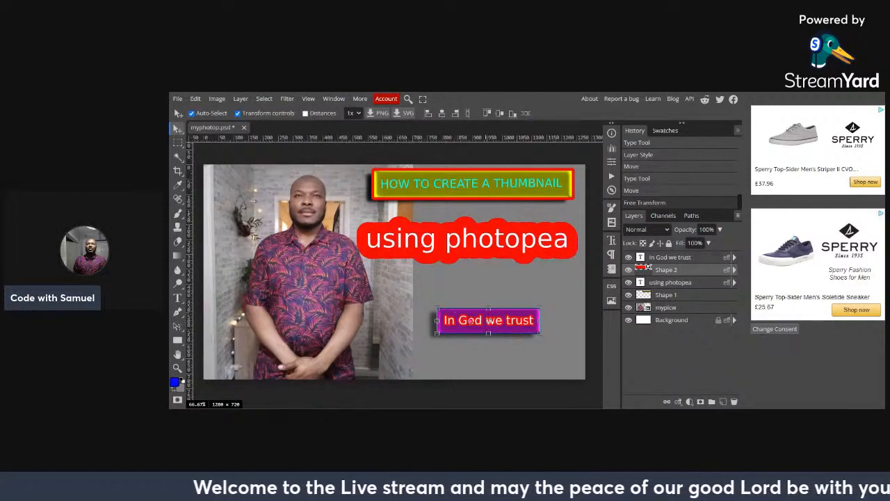
pyautogui.click(238, 114)
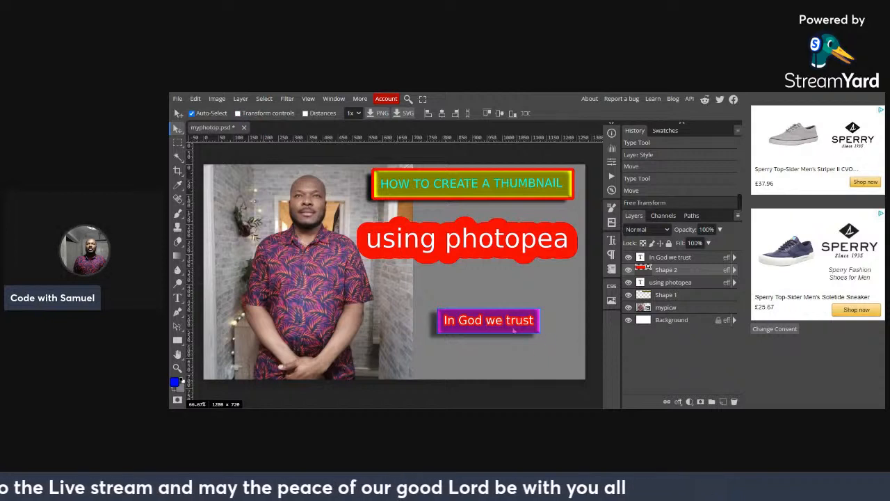
pyautogui.moveTo(489, 327); pyautogui.dragTo(480, 348)
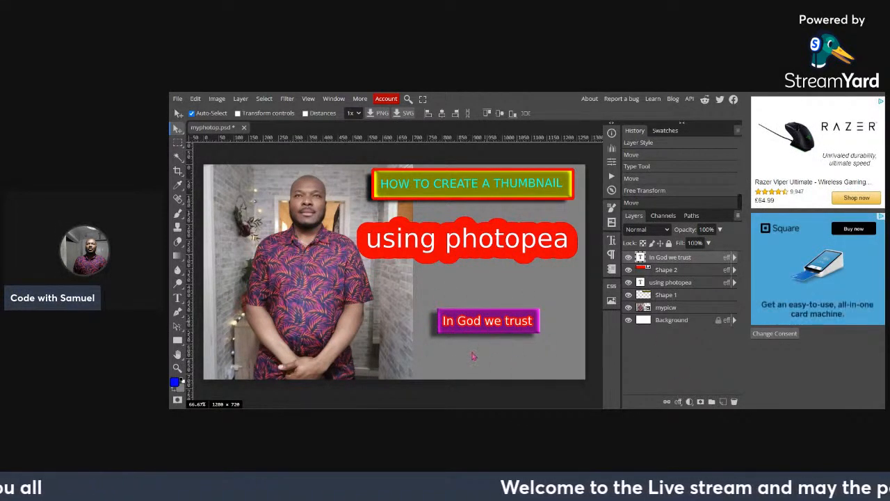
# - Merge the "In God we trust" text layer down into the purple rectangle layer and nudge the merged banner slightly upward
pyautogui.rightClick(664, 264)
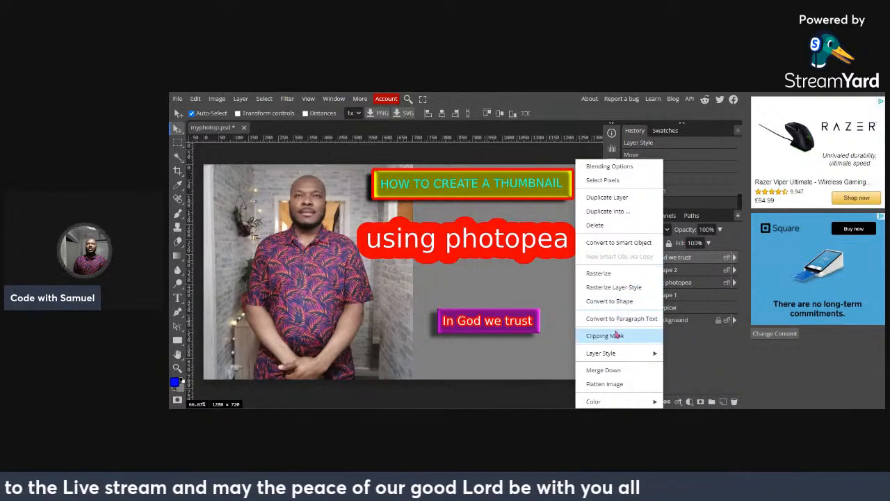
pyautogui.click(604, 370)
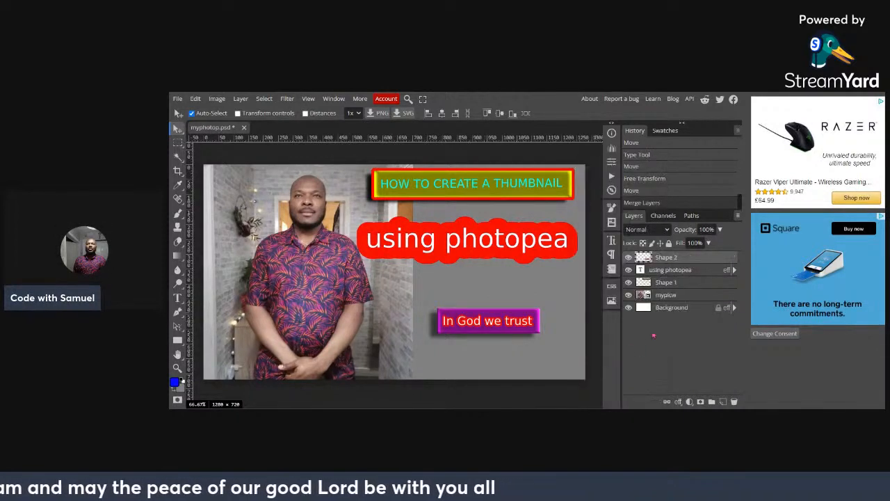
pyautogui.moveTo(495, 323)
pyautogui.mouseDown()
pyautogui.moveTo(496, 299)
pyautogui.moveTo(497, 330)
pyautogui.moveTo(491, 315)
pyautogui.mouseUp()
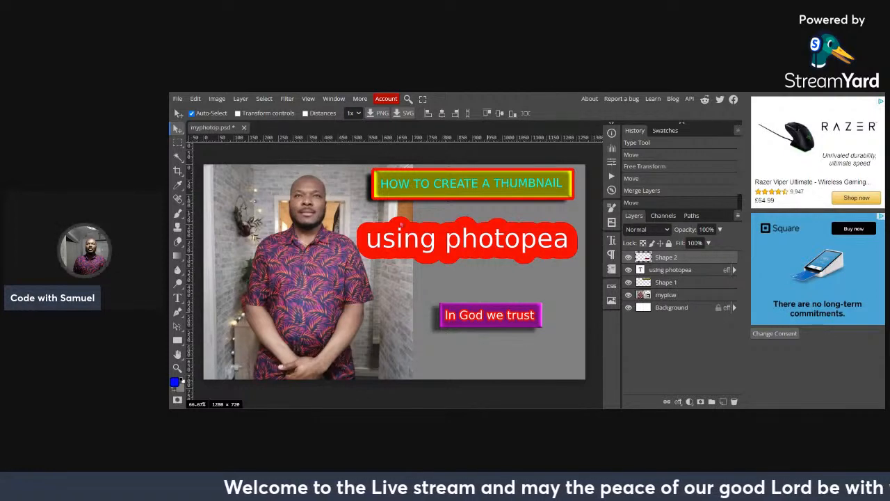
# - Undo the moves of the "In God we trust" banner and the merge of its text with the purple rectangle
pyautogui.click(196, 99)
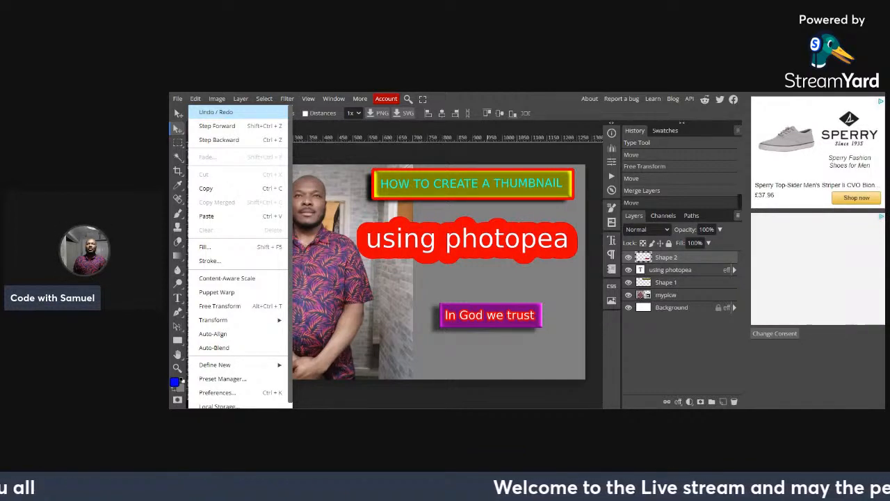
pyautogui.click(207, 113)
pyautogui.hotkey('ctrl', 'z')
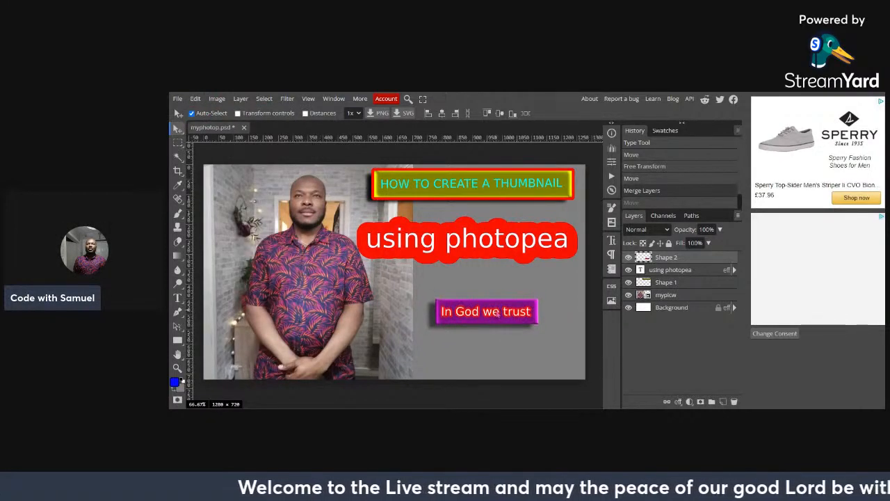
pyautogui.click(195, 98)
pyautogui.click(209, 114)
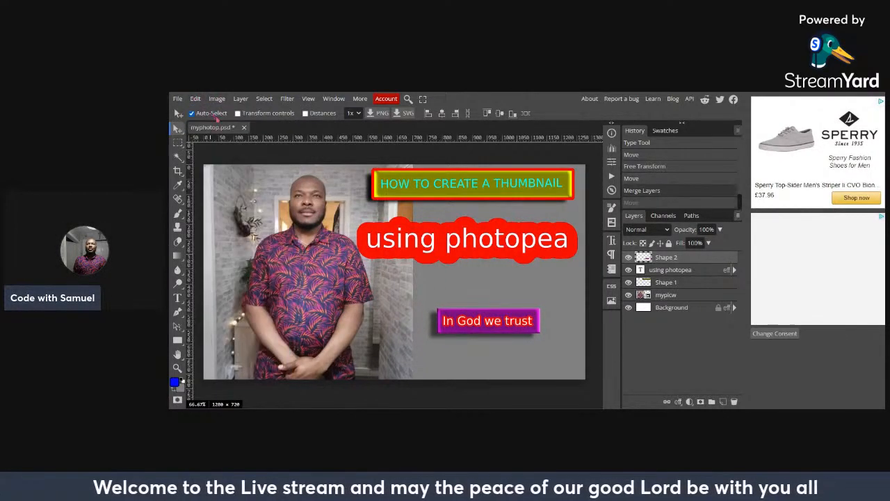
pyautogui.hotkey('ctrl', 'z')
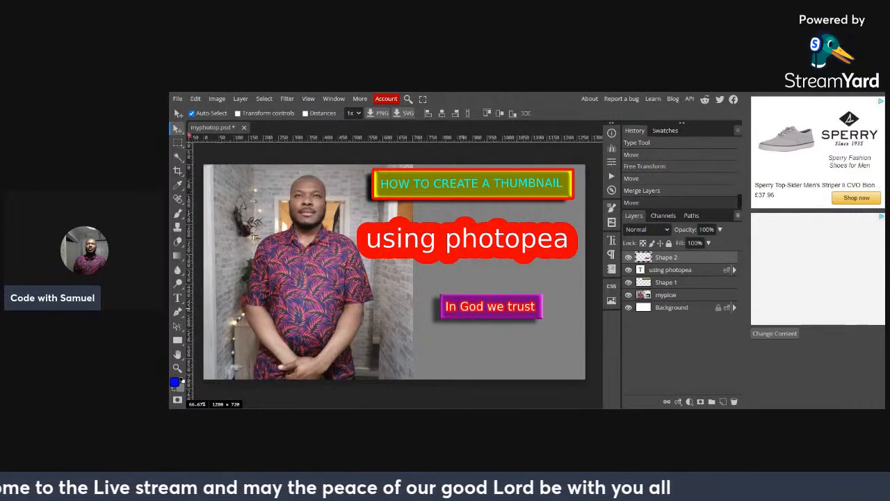
pyautogui.click(195, 98)
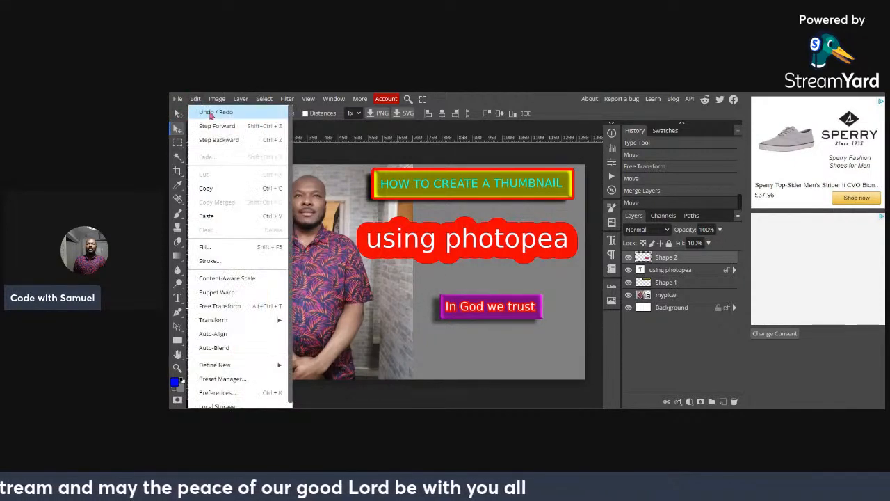
pyautogui.click(209, 113)
pyautogui.click(196, 99)
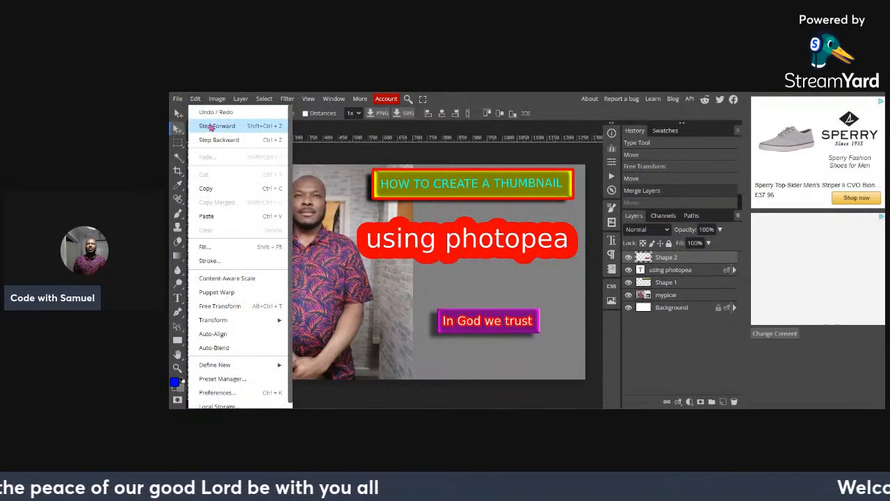
pyautogui.click(206, 114)
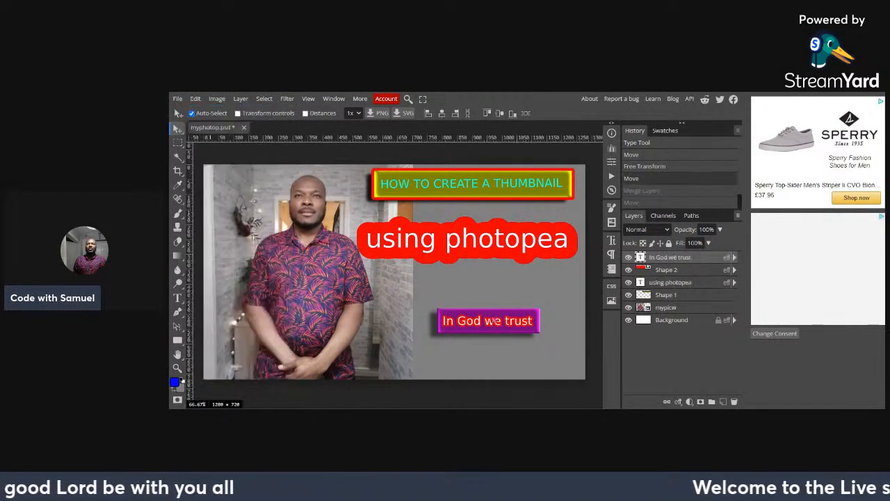
# - Merge the "In God we trust" text down into the purple rectangle and move the merged banner to the canvas's lower-right corner
pyautogui.moveTo(494, 334)
pyautogui.mouseDown()
pyautogui.moveTo(500, 302)
pyautogui.moveTo(492, 323)
pyautogui.mouseUp()
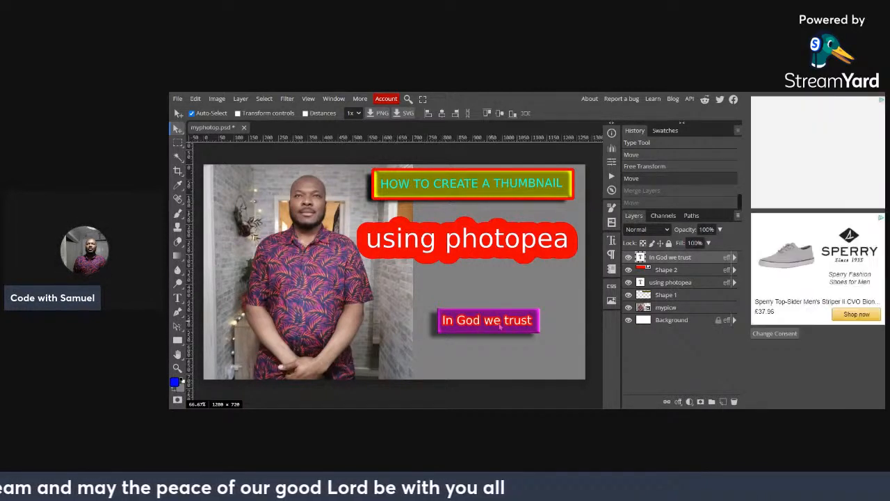
pyautogui.rightClick(666, 262)
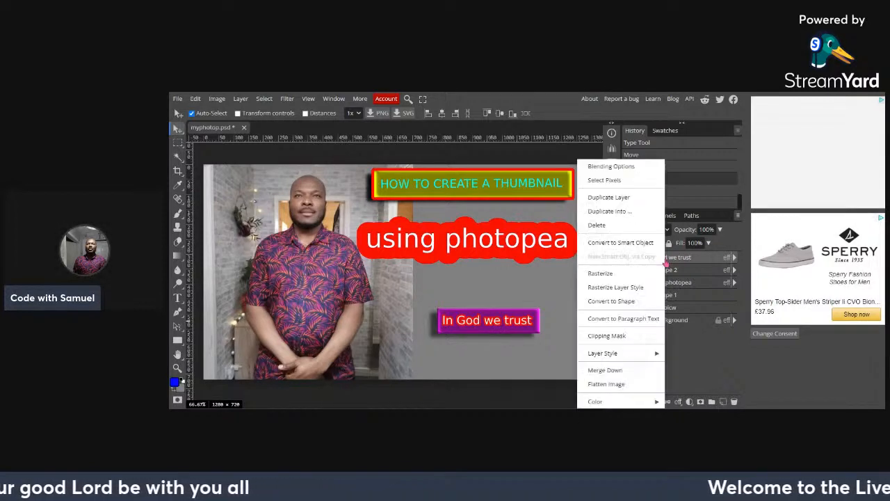
pyautogui.click(605, 373)
pyautogui.moveTo(494, 323); pyautogui.dragTo(536, 371)
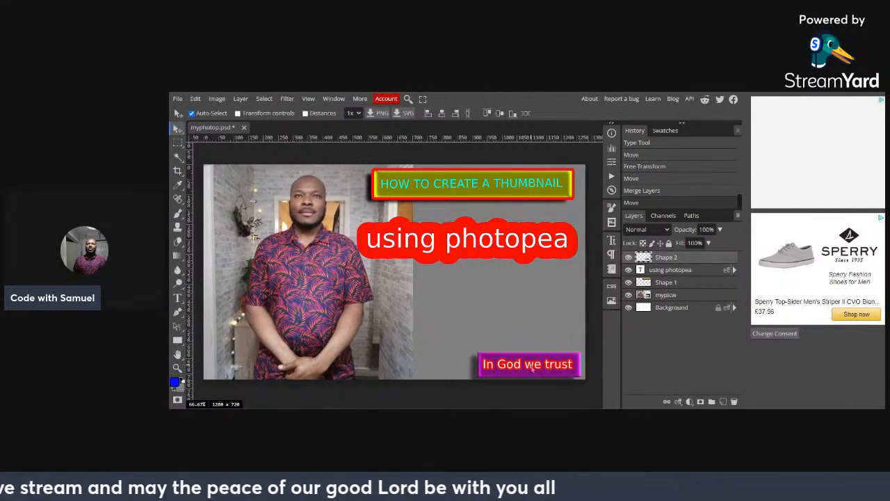
pyautogui.moveTo(532, 369); pyautogui.dragTo(533, 370)
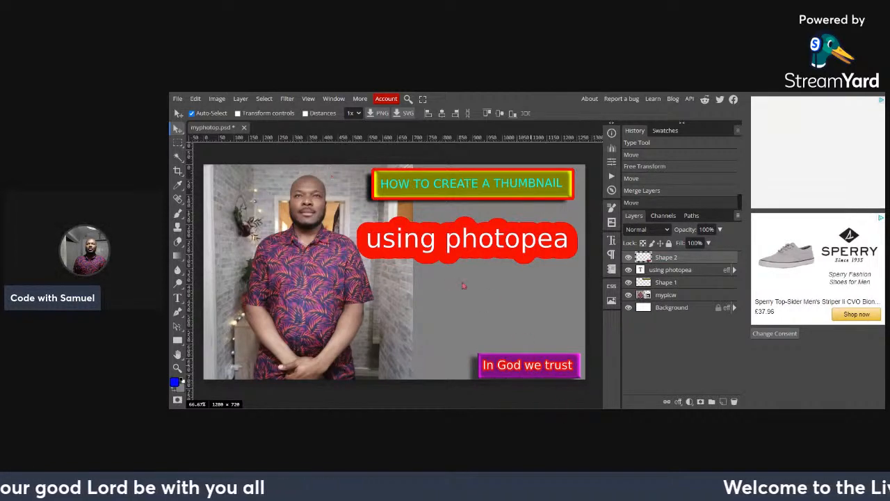
# - Scale the "In God we trust" banner to about 70%, place it just inside the canvas's lower-right corner, and turn off the transform controls
pyautogui.click(238, 113)
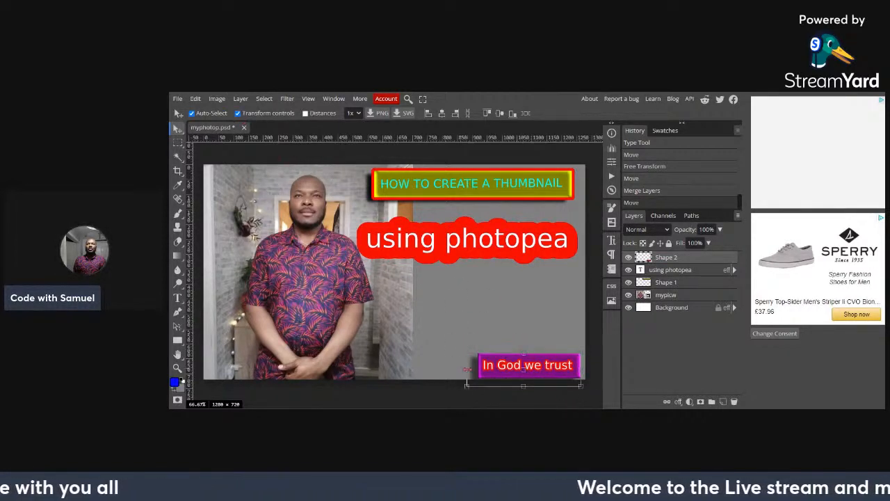
pyautogui.moveTo(466, 369); pyautogui.dragTo(500, 379)
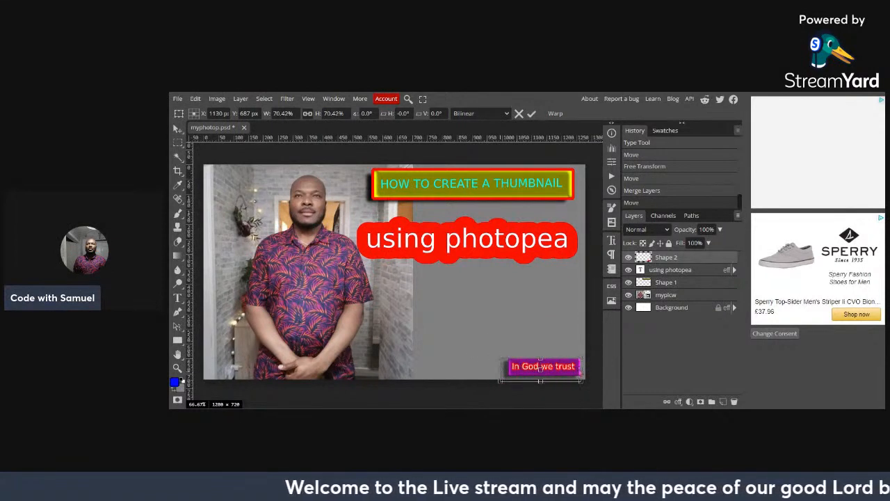
pyautogui.moveTo(563, 370); pyautogui.dragTo(547, 368)
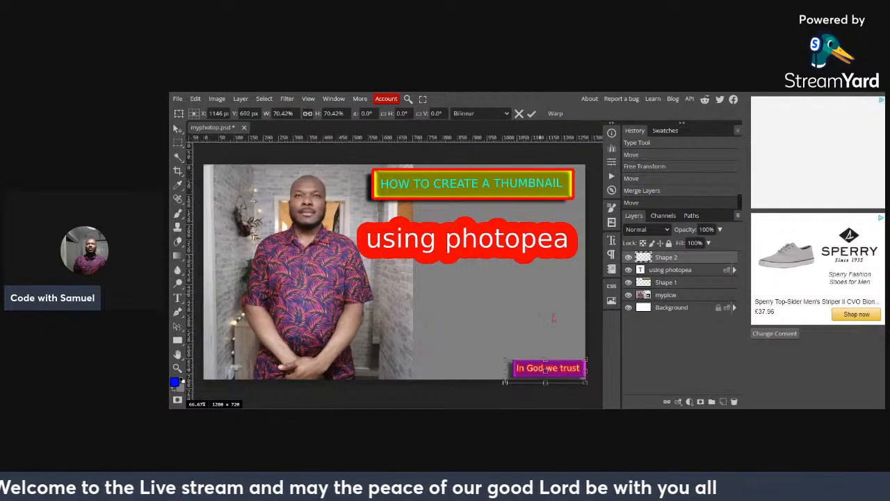
pyautogui.click(531, 115)
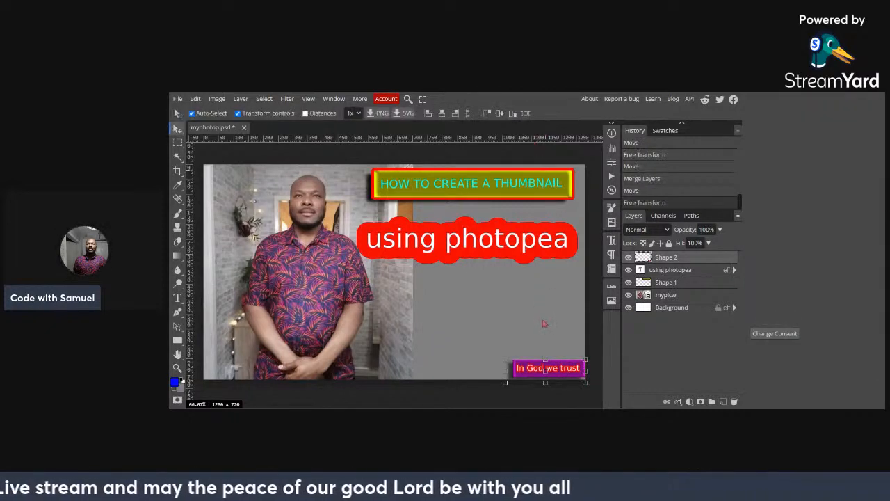
pyautogui.click(238, 113)
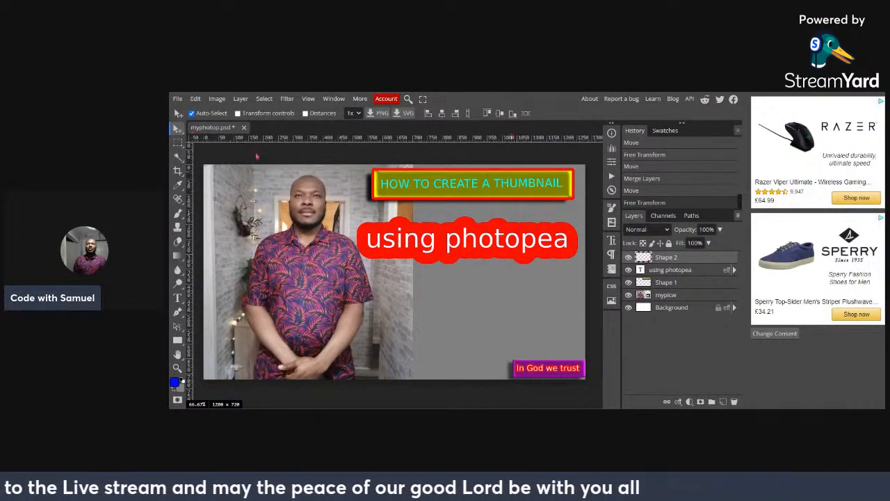
pyautogui.moveTo(539, 374); pyautogui.dragTo(534, 374)
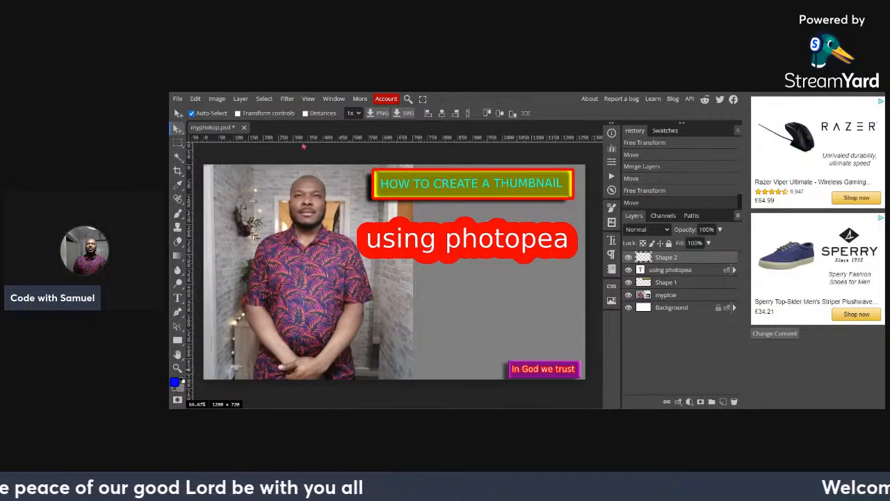
# - Draw a small red rectangle near the photo's right edge, just below the man's elbow
pyautogui.click(179, 340)
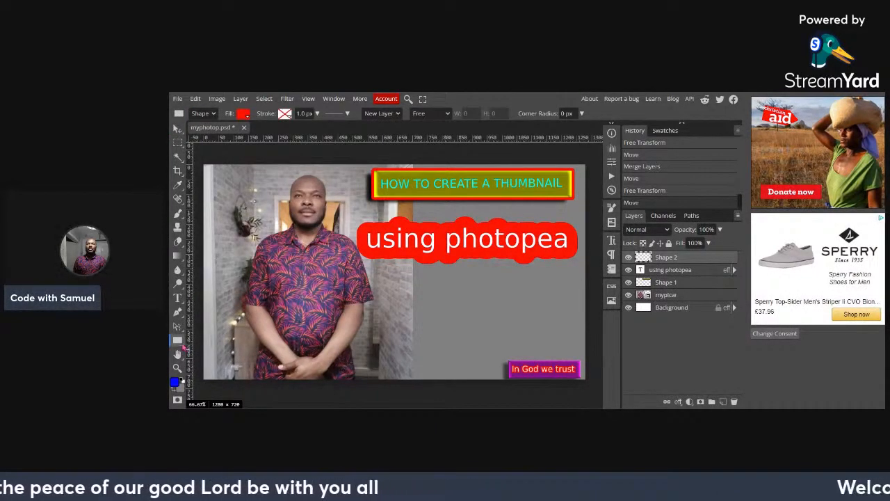
pyautogui.doubleClick(183, 344)
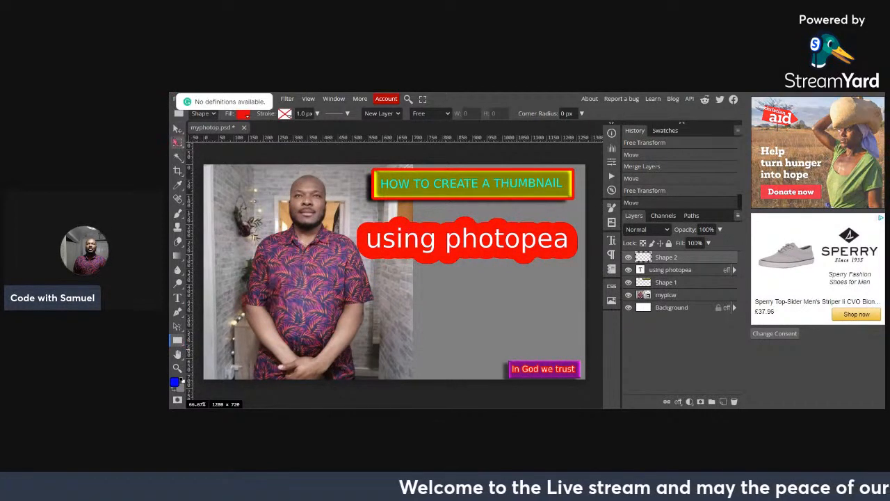
pyautogui.click(178, 129)
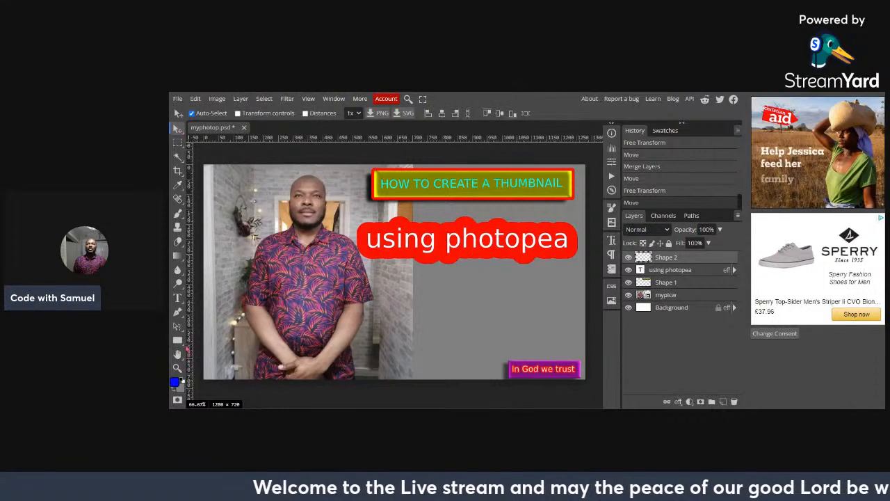
pyautogui.doubleClick(182, 343)
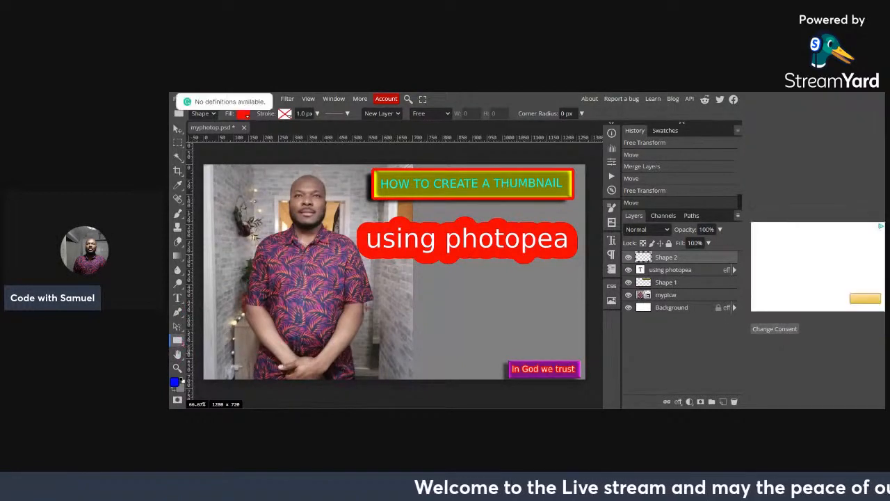
pyautogui.moveTo(382, 310); pyautogui.dragTo(410, 327)
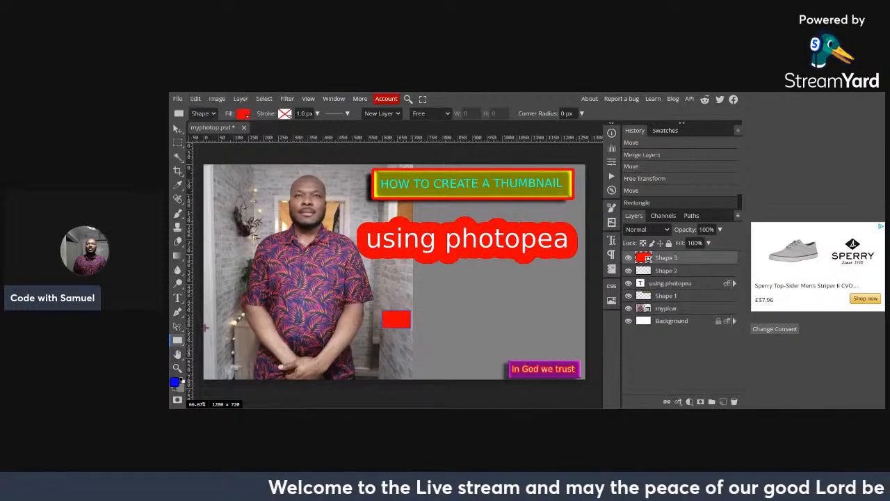
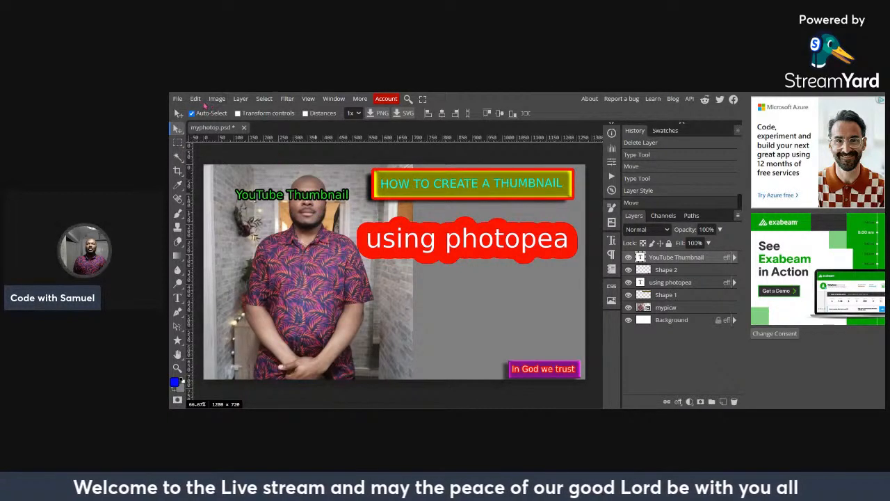
# - Send the "YouTube Thumbnail" text layer to the back of the layer stack and bring it to the front again
pyautogui.click(240, 100)
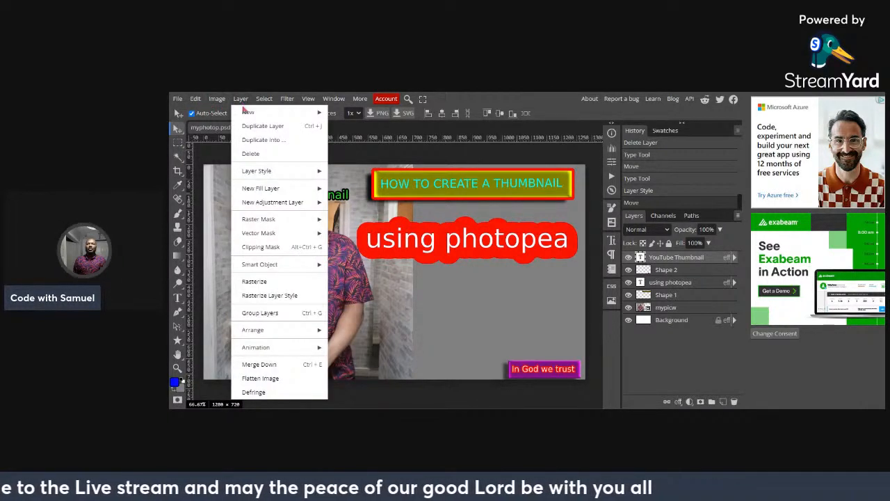
pyautogui.moveTo(270, 337)
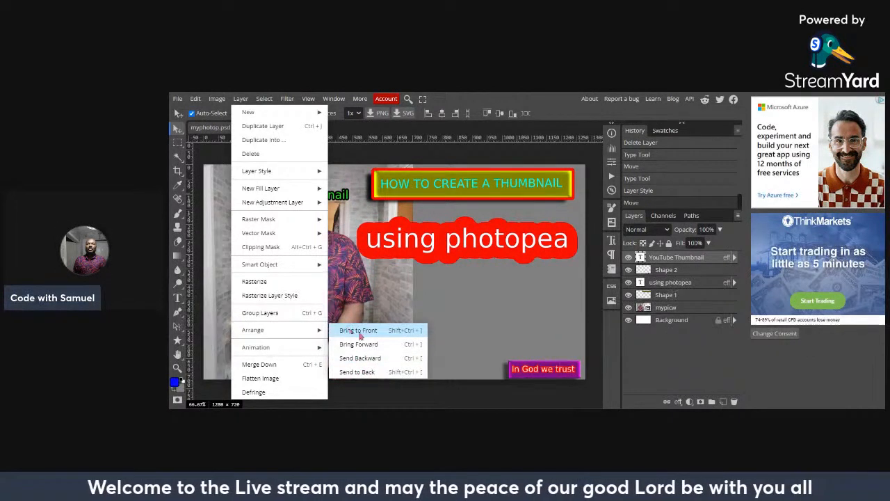
pyautogui.click(357, 373)
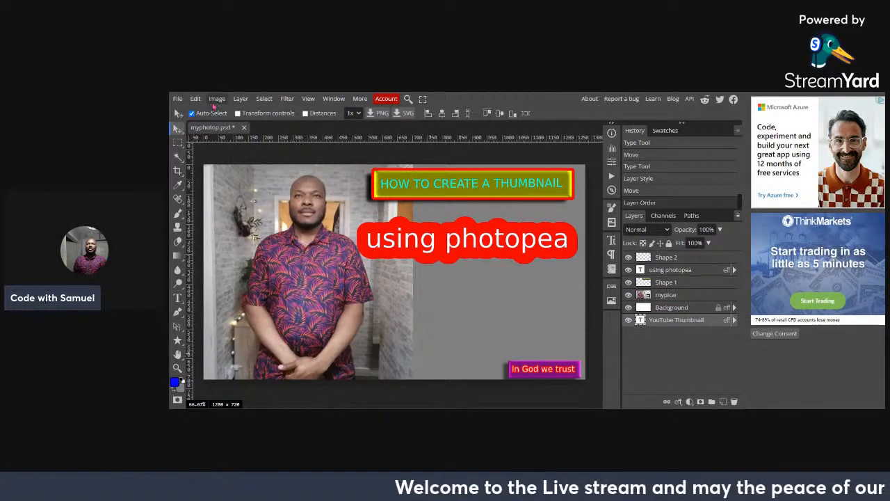
pyautogui.click(240, 99)
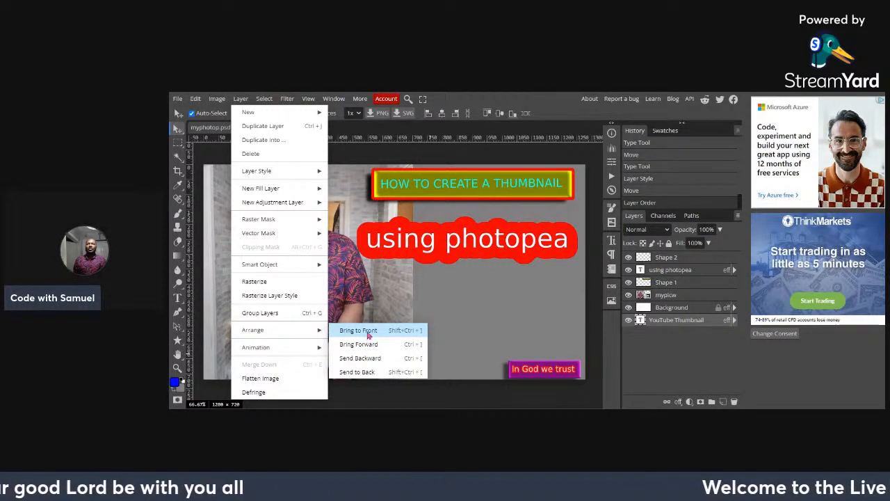
pyautogui.click(360, 332)
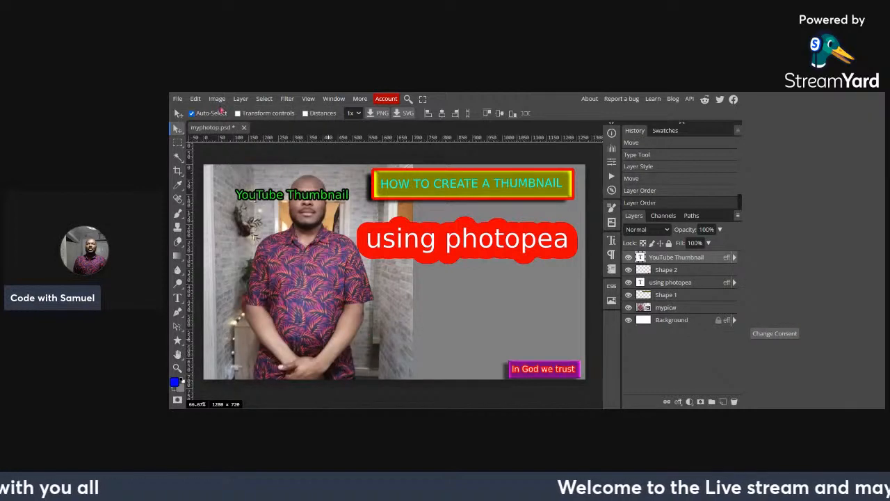
pyautogui.click(240, 98)
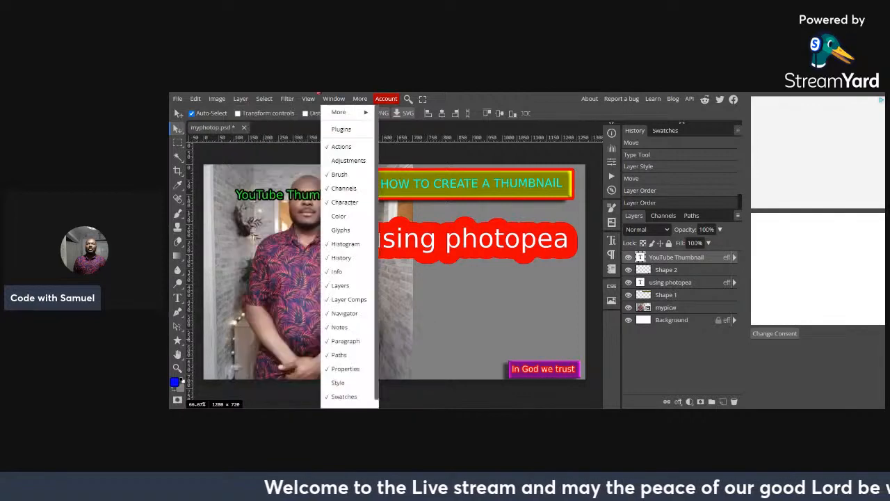
pyautogui.moveTo(287, 99)
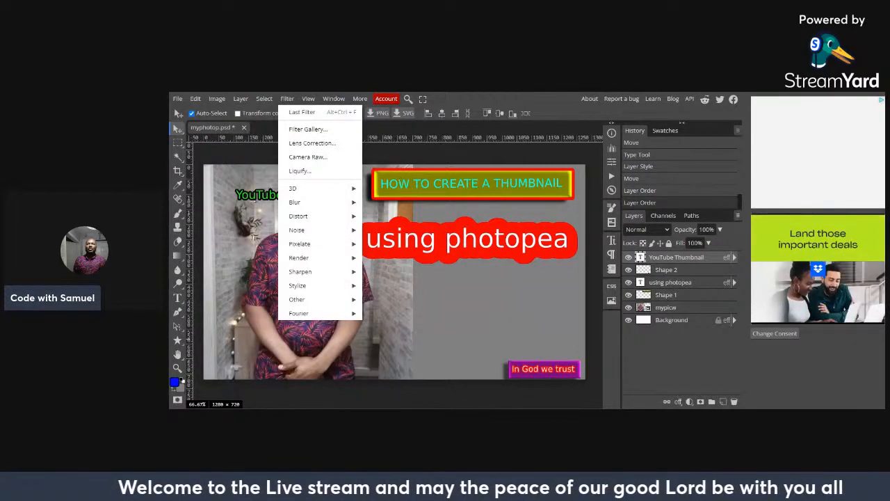
pyautogui.click(288, 99)
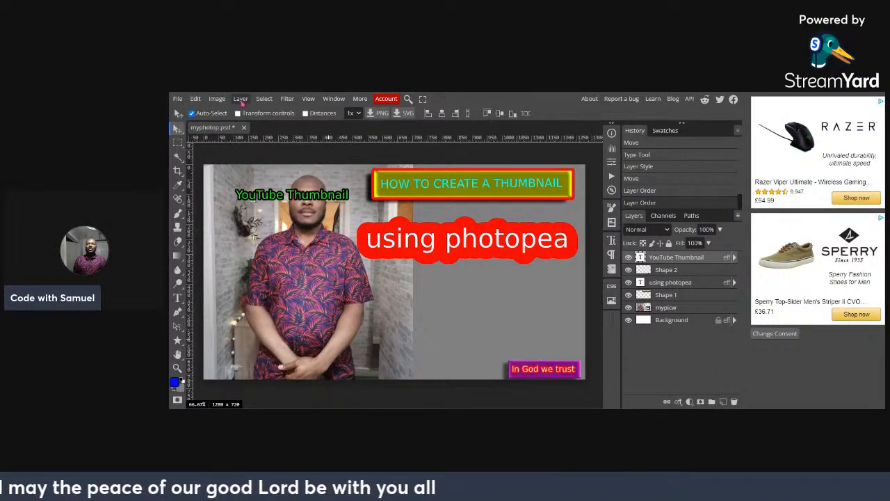
pyautogui.click(423, 99)
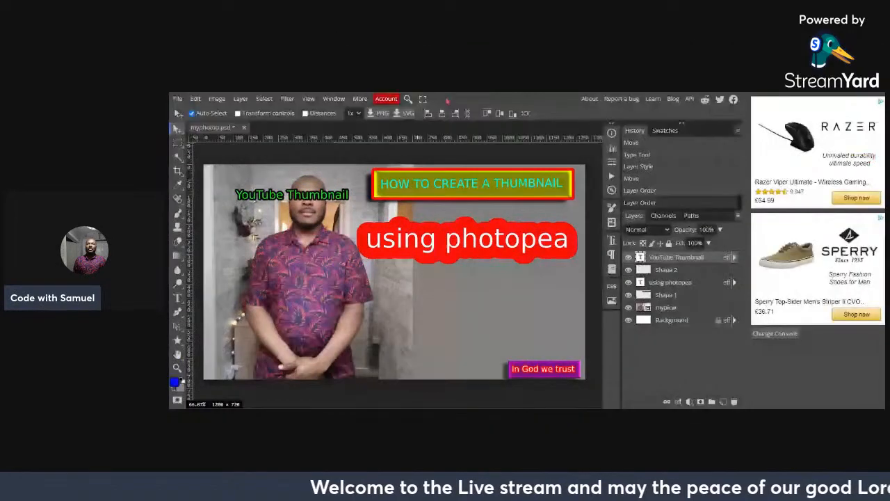
pyautogui.click(423, 56)
pyautogui.click(423, 100)
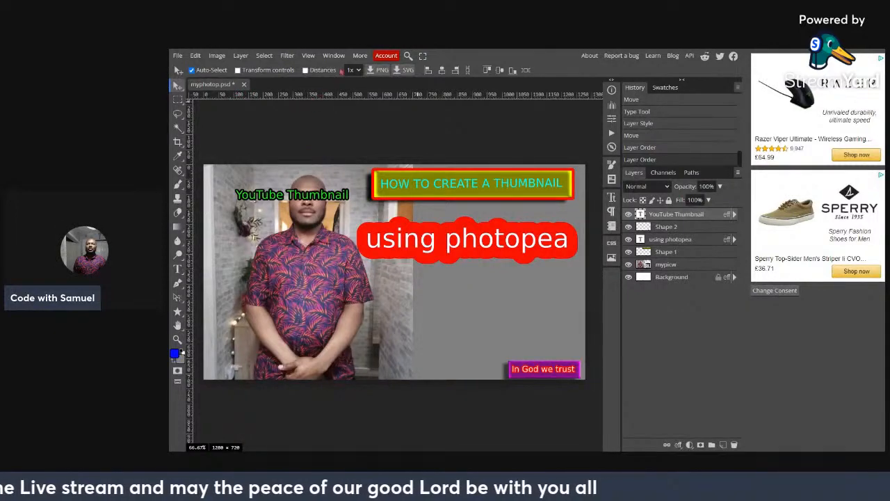
pyautogui.click(423, 56)
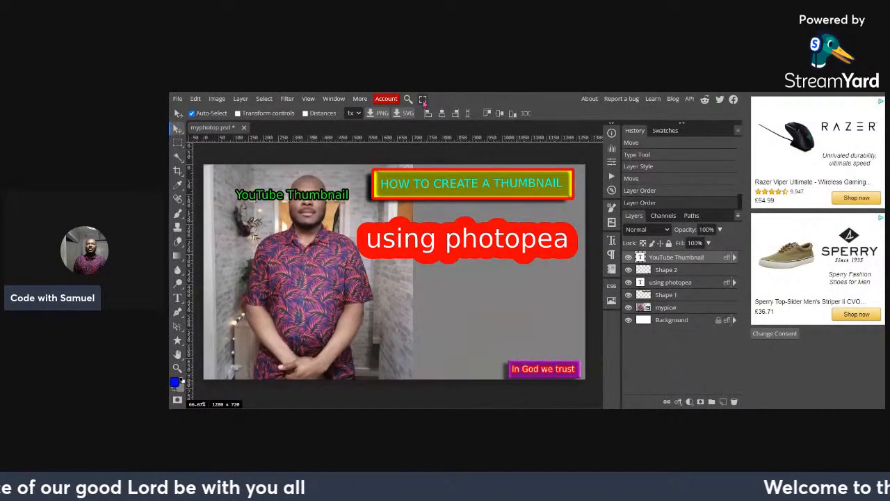
pyautogui.click(423, 99)
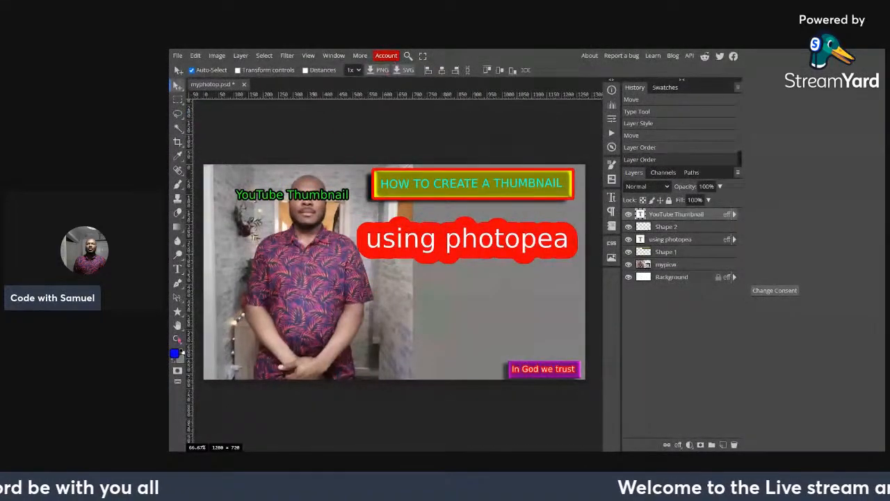
# - Send the "YouTube Thumbnail" text layer backward two levels, to just below the "using photopea" layer
pyautogui.click(241, 57)
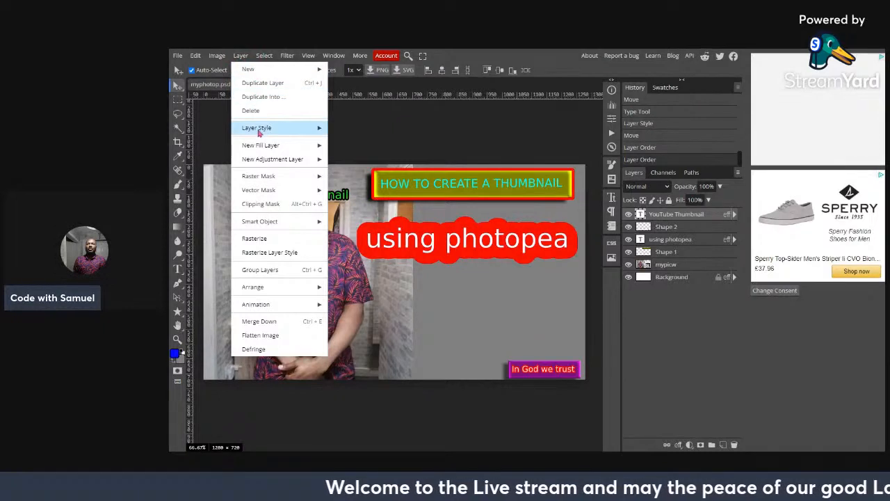
pyautogui.moveTo(259, 132)
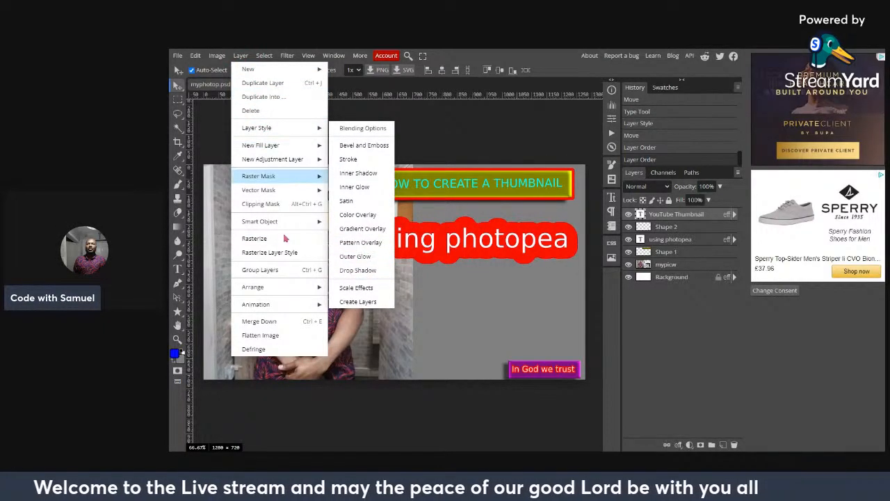
pyautogui.moveTo(279, 287)
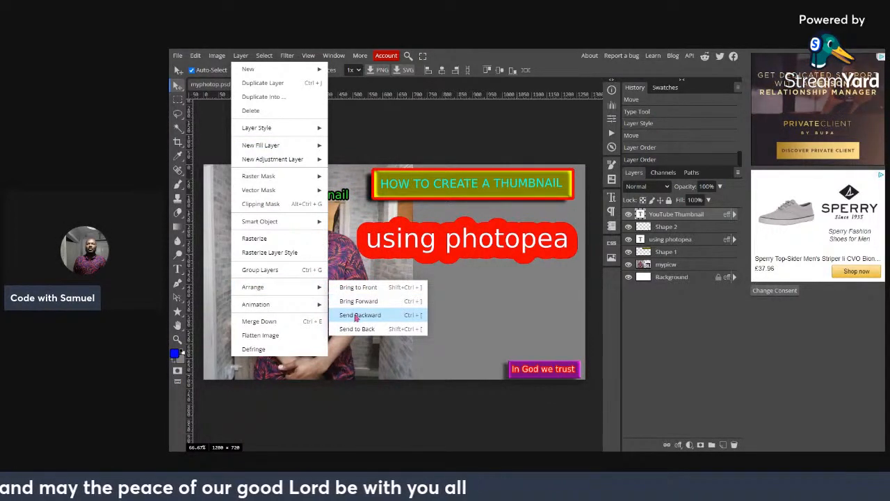
pyautogui.click(357, 317)
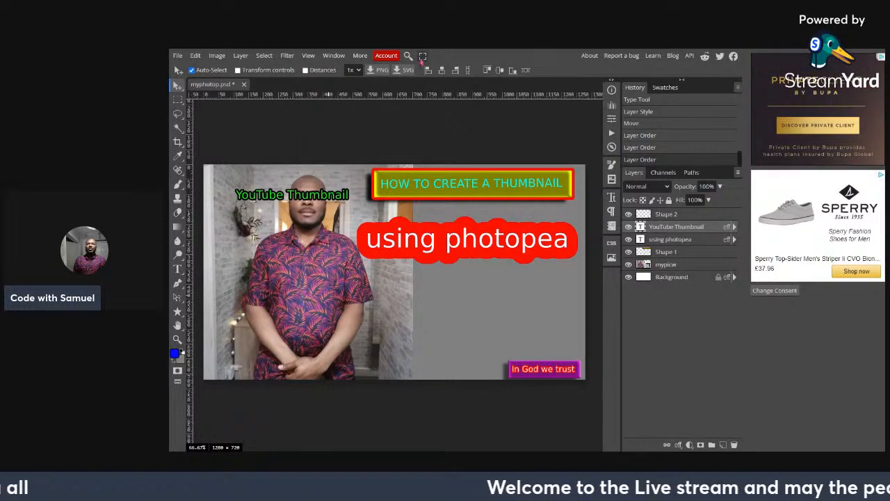
pyautogui.click(423, 57)
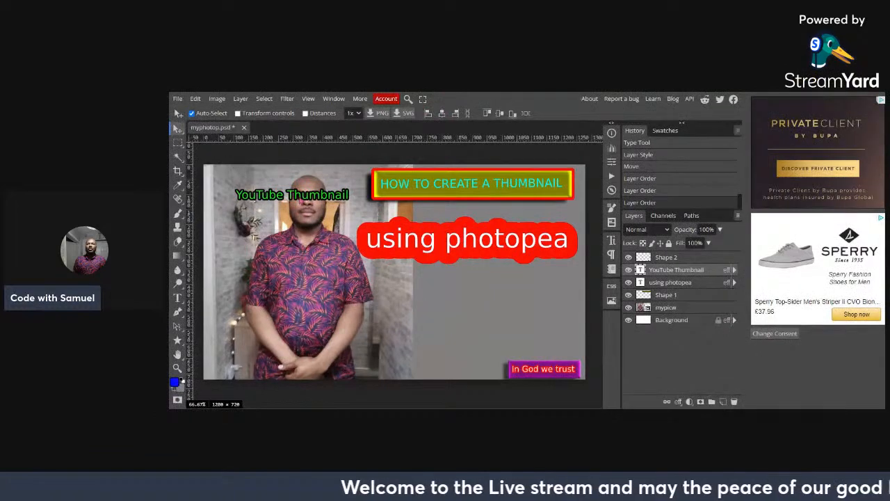
pyautogui.doubleClick(299, 197)
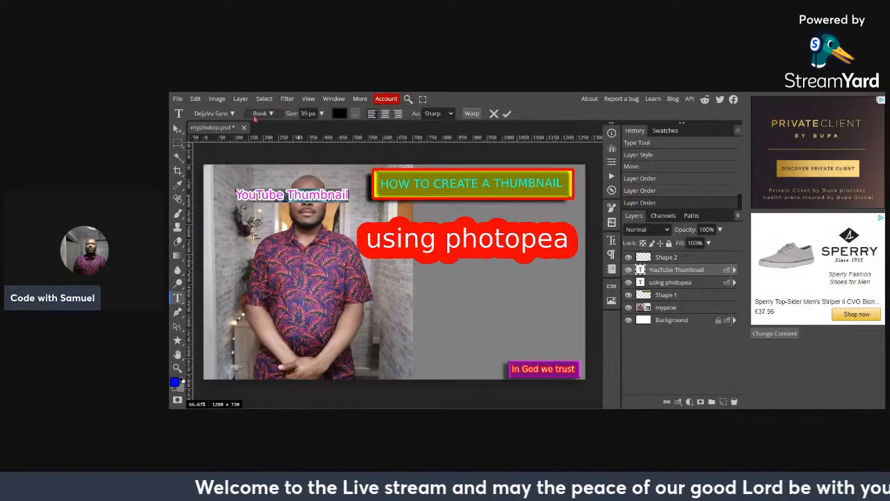
pyautogui.click(241, 98)
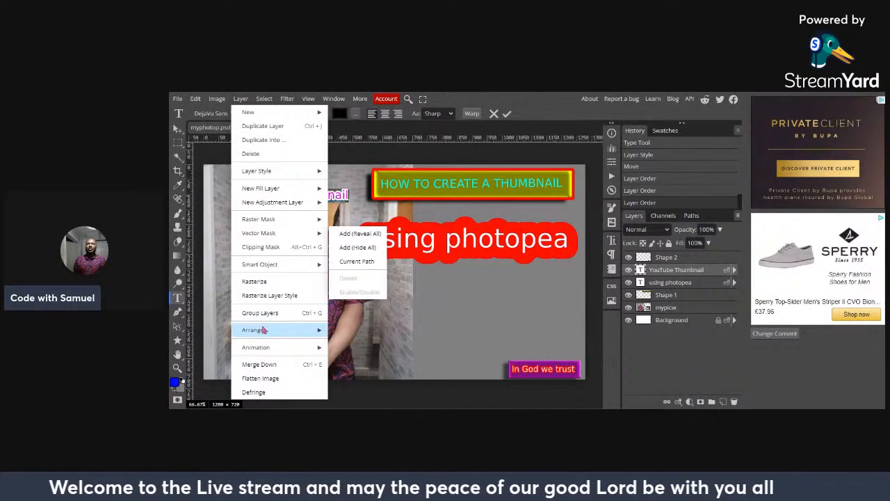
pyautogui.moveTo(265, 331)
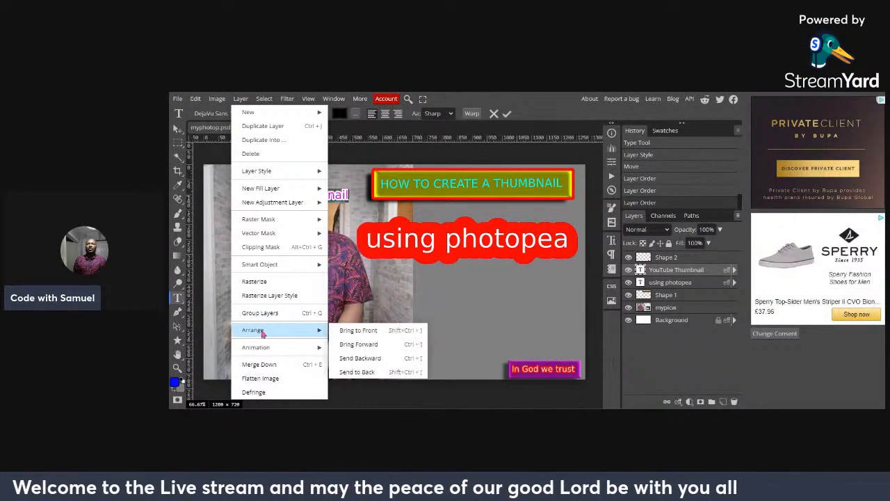
pyautogui.click(361, 359)
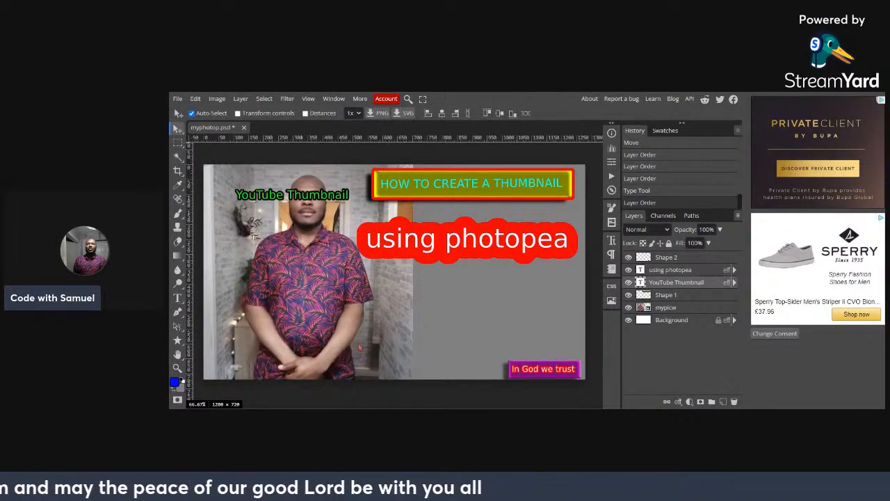
# - Shift the "YouTube Thumbnail" text slightly down across the man's face, and move its layer below the mypicw photo and back above it
pyautogui.moveTo(331, 203); pyautogui.dragTo(331, 207)
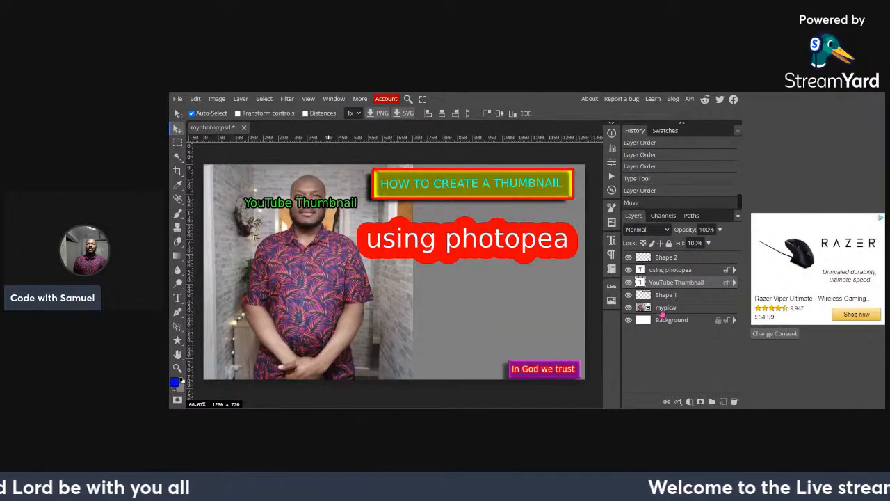
pyautogui.click(662, 311)
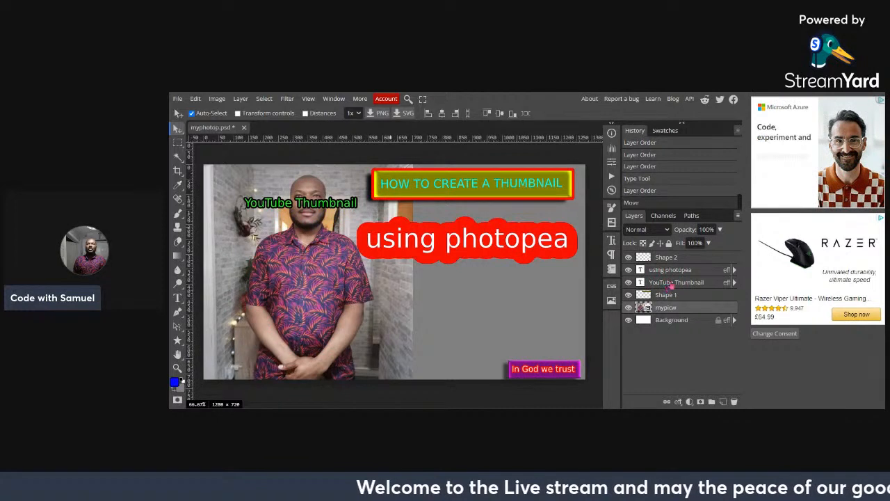
pyautogui.click(666, 283)
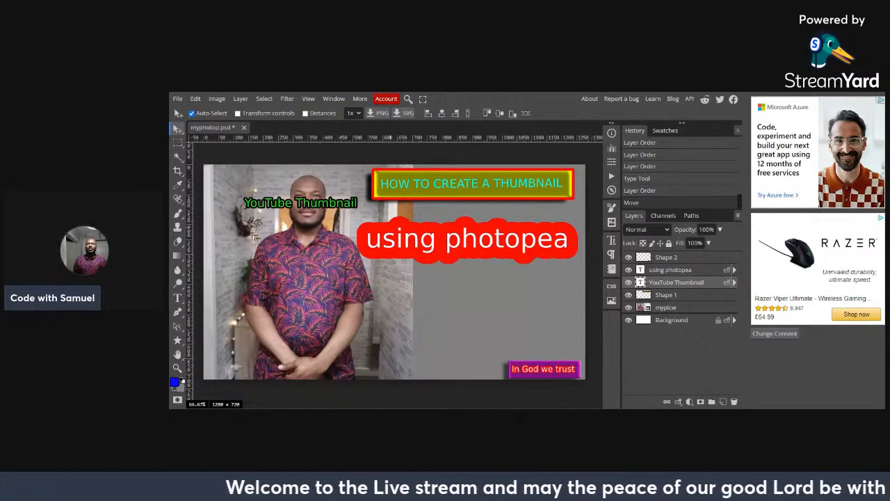
pyautogui.moveTo(676, 282); pyautogui.dragTo(676, 313)
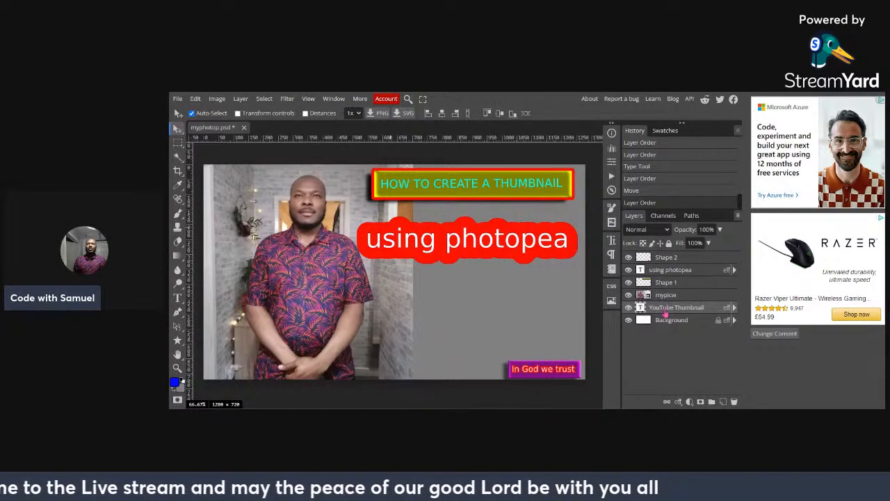
pyautogui.moveTo(666, 312)
pyautogui.mouseDown()
pyautogui.moveTo(667, 299)
pyautogui.moveTo(669, 315)
pyautogui.mouseUp()
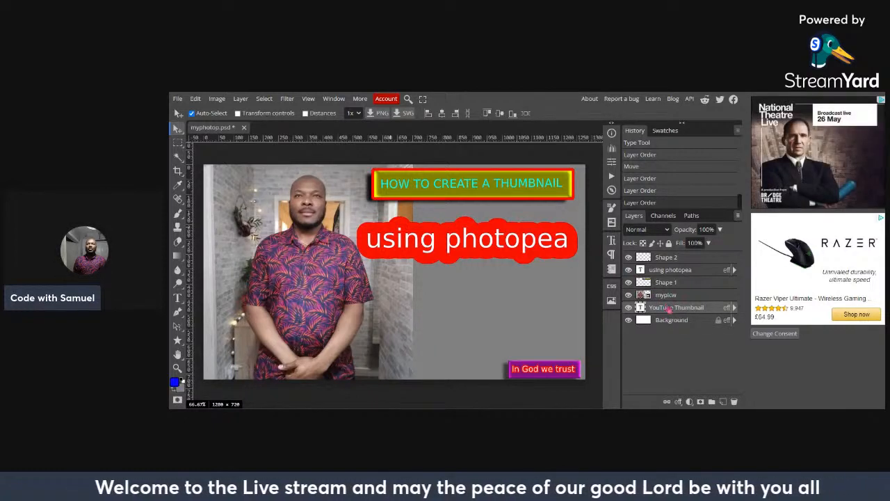
pyautogui.moveTo(669, 311); pyautogui.dragTo(669, 294)
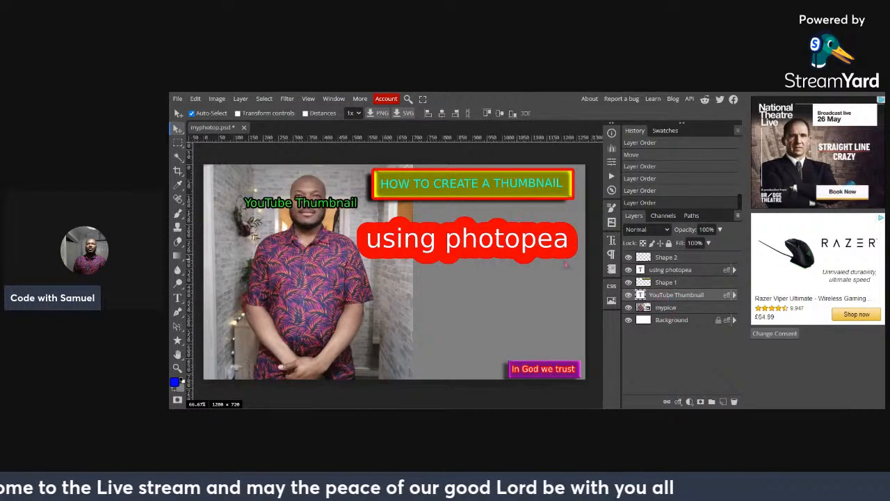
# - Move the "YouTube Thumbnail" text down to the man's collar and place the mypicw photo layer above it
pyautogui.moveTo(320, 207); pyautogui.dragTo(318, 236)
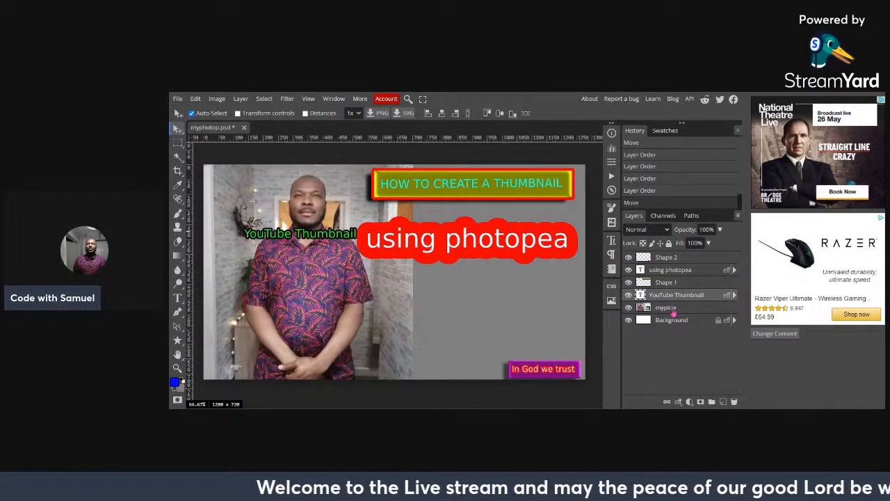
pyautogui.moveTo(672, 309)
pyautogui.mouseDown()
pyautogui.moveTo(672, 292)
pyautogui.moveTo(676, 311)
pyautogui.mouseUp()
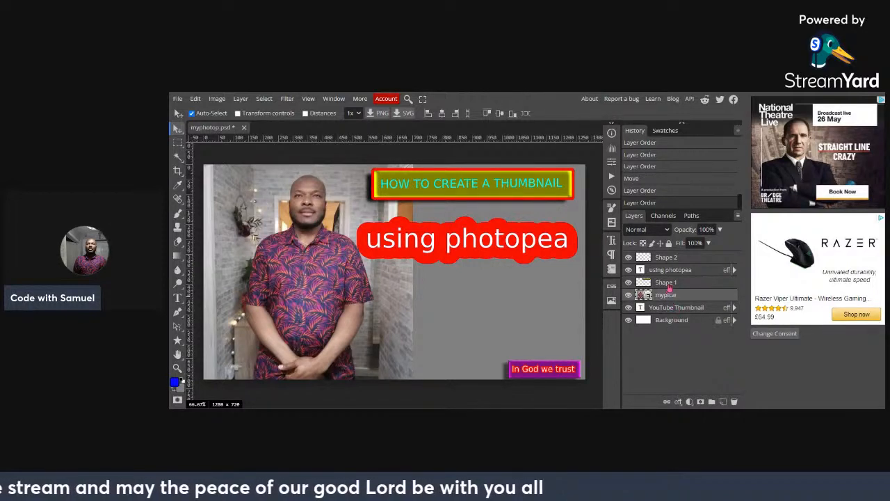
# - Move the Shape 1 title banner layer below the mypicw photo and back above it
pyautogui.moveTo(669, 287); pyautogui.dragTo(672, 316)
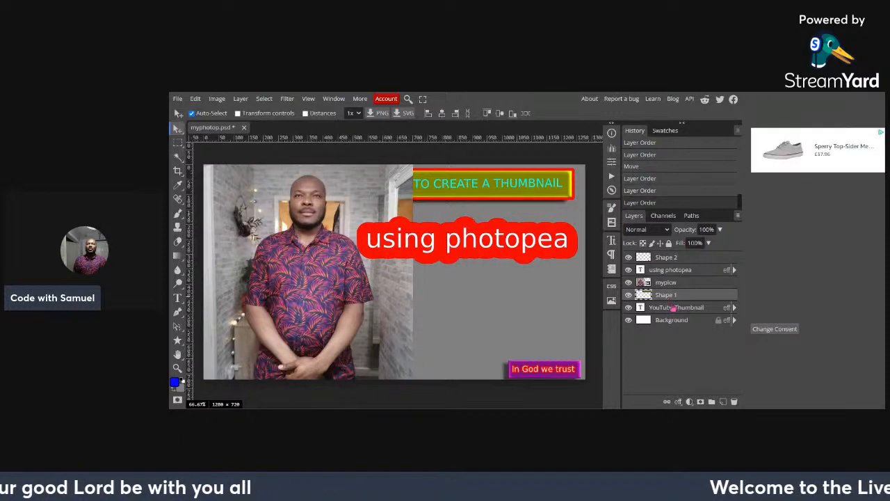
pyautogui.click(671, 312)
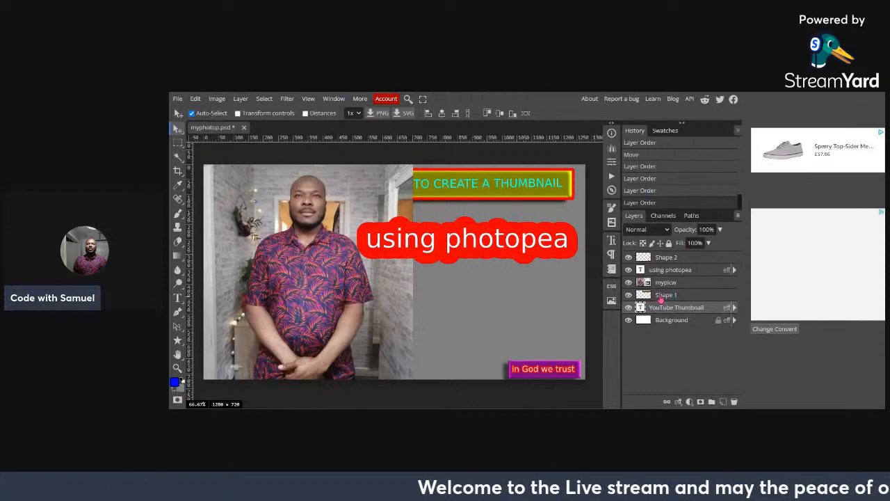
pyautogui.moveTo(662, 298); pyautogui.dragTo(661, 280)
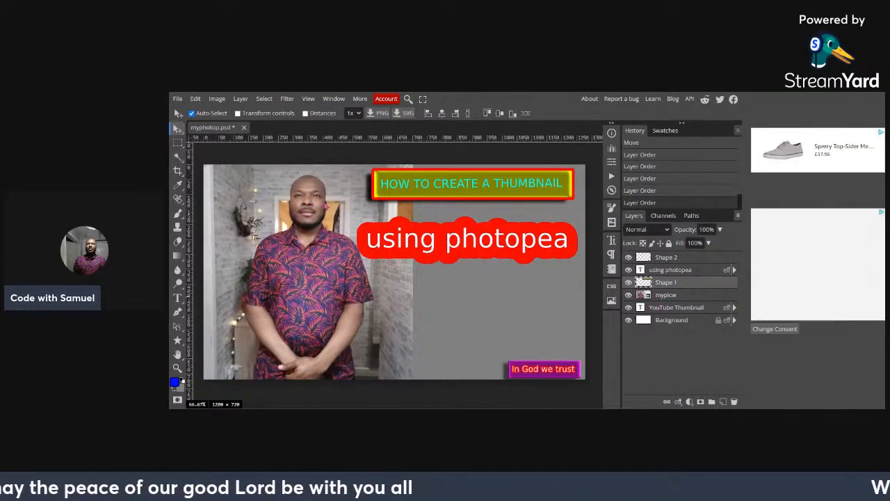
# - Bring the "YouTube Thumbnail" layer to the front and move the text beside the man's elbow, below the "using photopea" text
pyautogui.click(673, 311)
pyautogui.rightClick(673, 310)
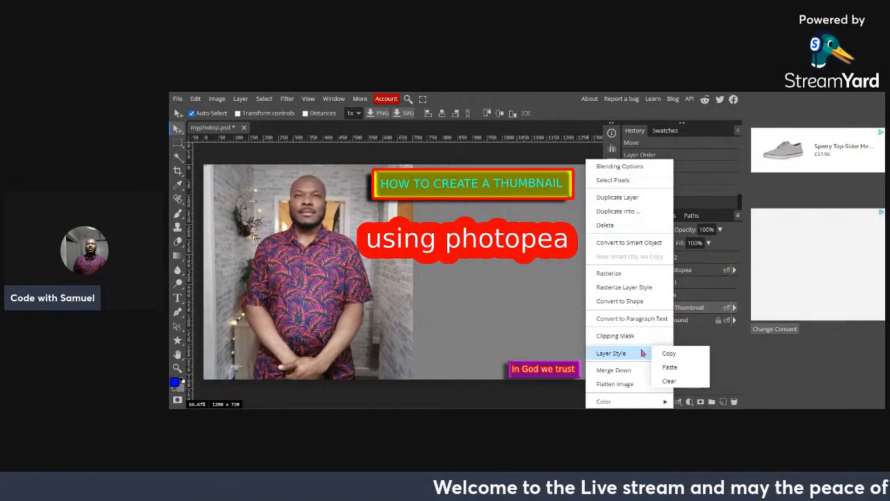
pyautogui.click(213, 102)
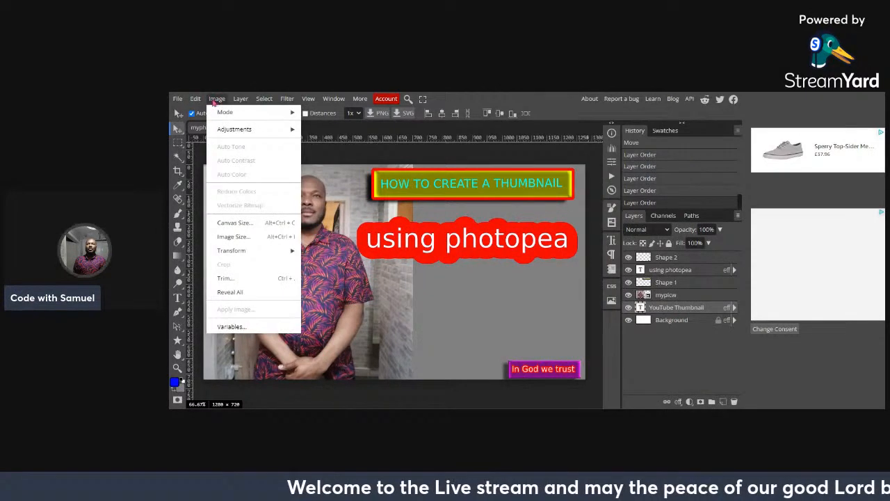
pyautogui.click(244, 101)
pyautogui.click(243, 101)
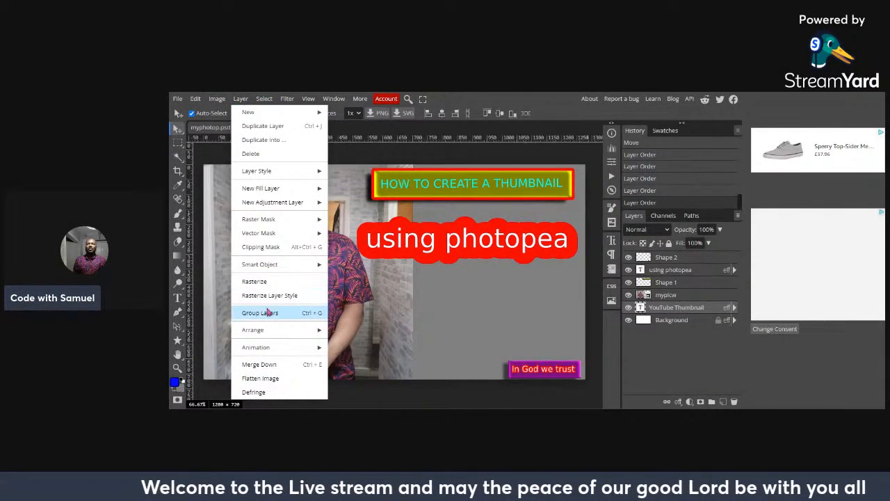
pyautogui.moveTo(269, 333)
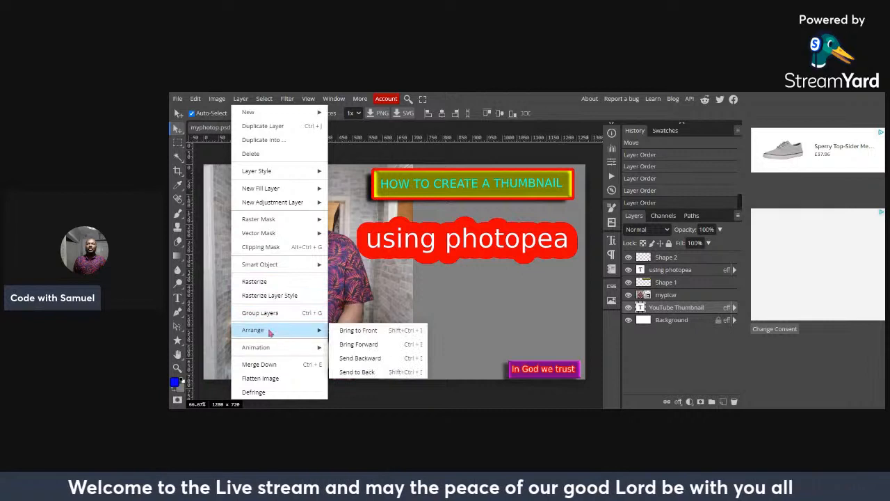
pyautogui.click(358, 329)
pyautogui.moveTo(321, 239); pyautogui.dragTo(458, 303)
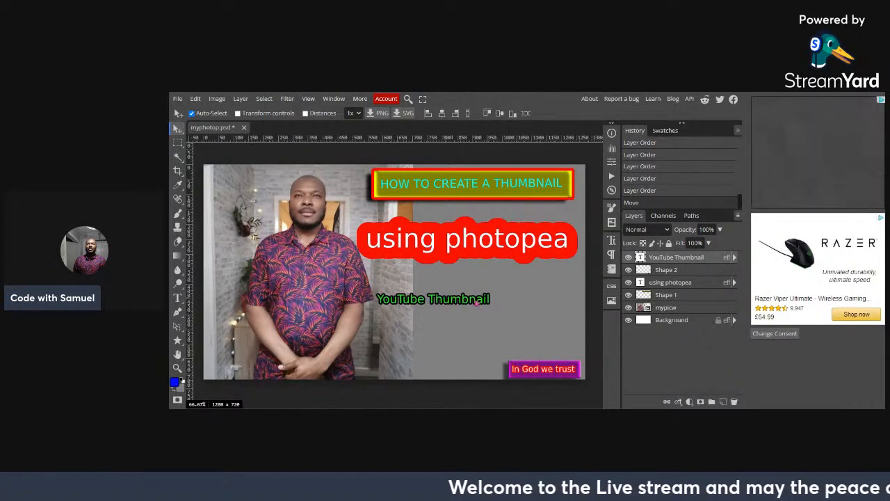
# - Send the "YouTube Thumbnail" layer backward one level, and then place it between the mypicw photo and the Background
pyautogui.click(241, 99)
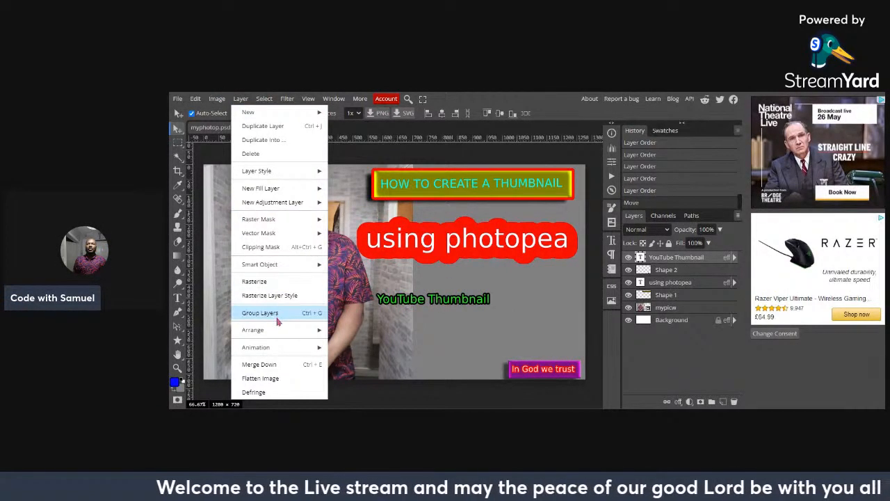
pyautogui.moveTo(272, 332)
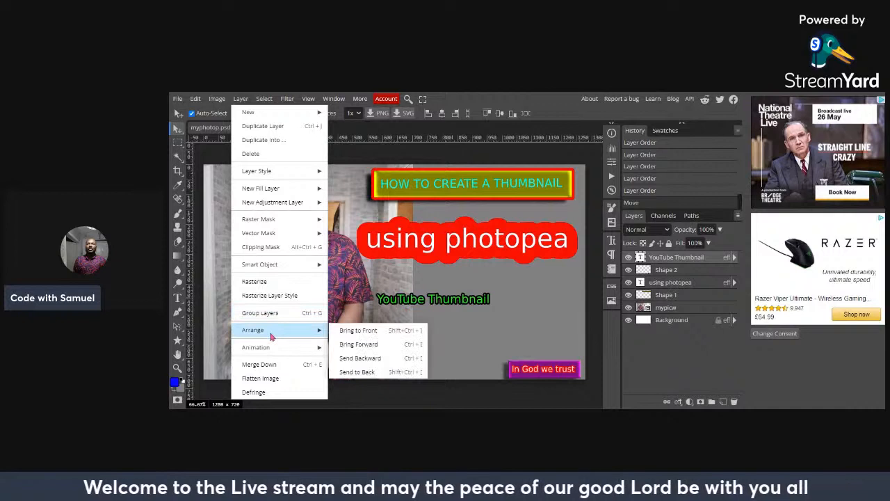
pyautogui.click(361, 358)
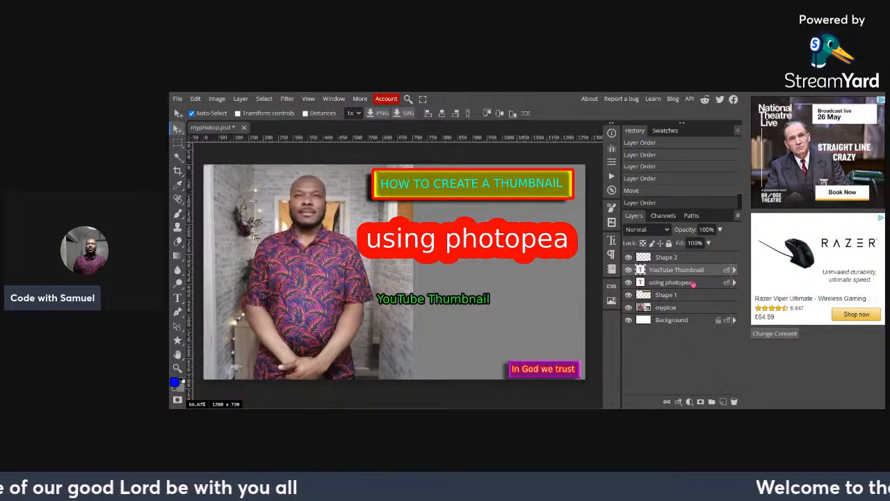
pyautogui.moveTo(680, 276); pyautogui.dragTo(675, 327)
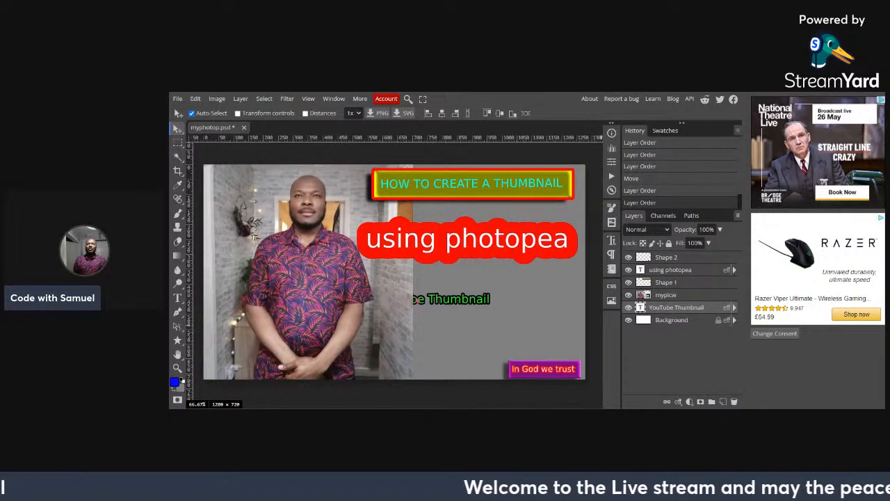
# - Move the "YouTube Thumbnail" text right onto the grey area clear of the photo, and place its layer just above mypicw
pyautogui.moveTo(451, 301); pyautogui.dragTo(476, 306)
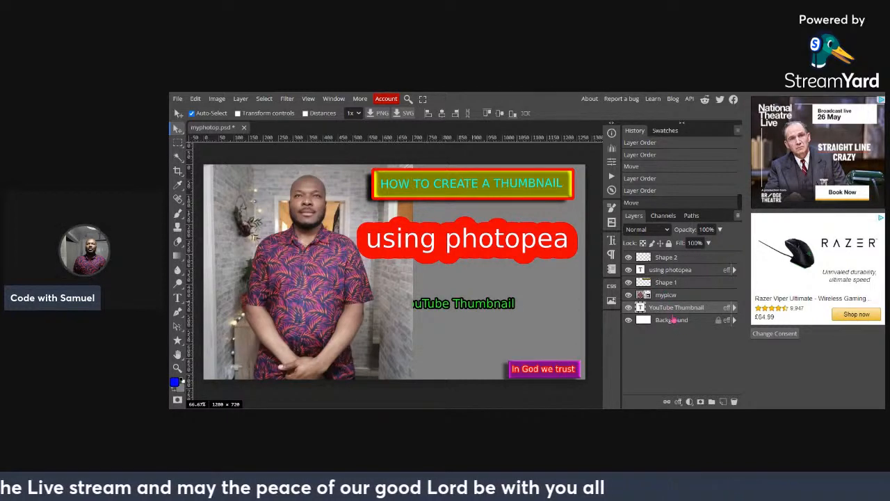
pyautogui.moveTo(460, 306); pyautogui.dragTo(500, 310)
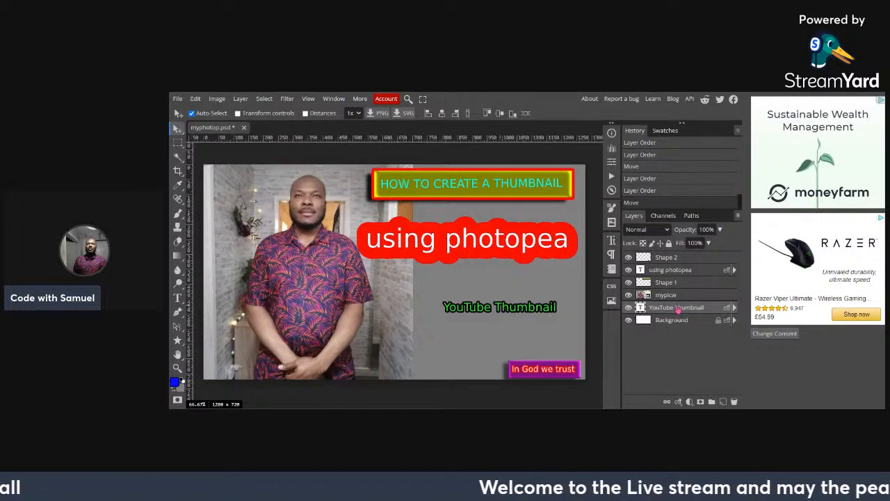
pyautogui.moveTo(678, 310); pyautogui.dragTo(673, 297)
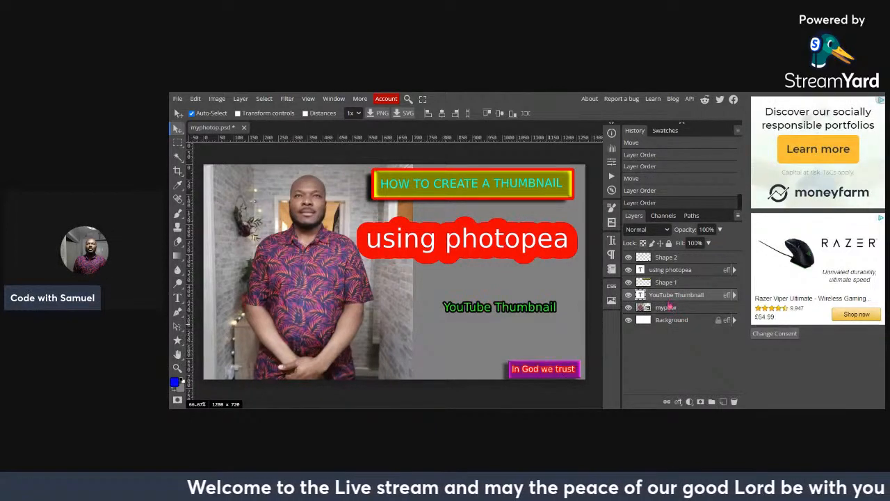
# - Move the "YouTube Thumbnail" text from the grey area onto the photo, placing it across the top of the man's head
pyautogui.moveTo(500, 307); pyautogui.dragTo(439, 309)
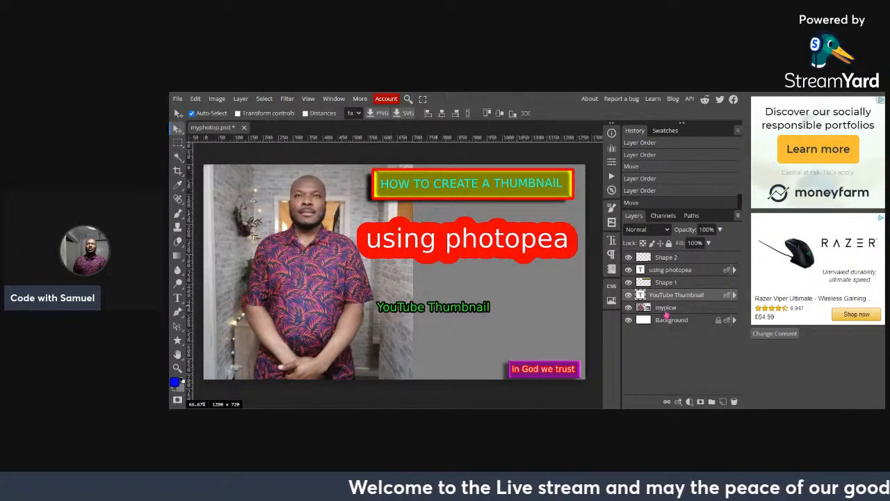
pyautogui.moveTo(667, 315)
pyautogui.mouseDown()
pyautogui.moveTo(671, 337)
pyautogui.moveTo(666, 307)
pyautogui.mouseUp()
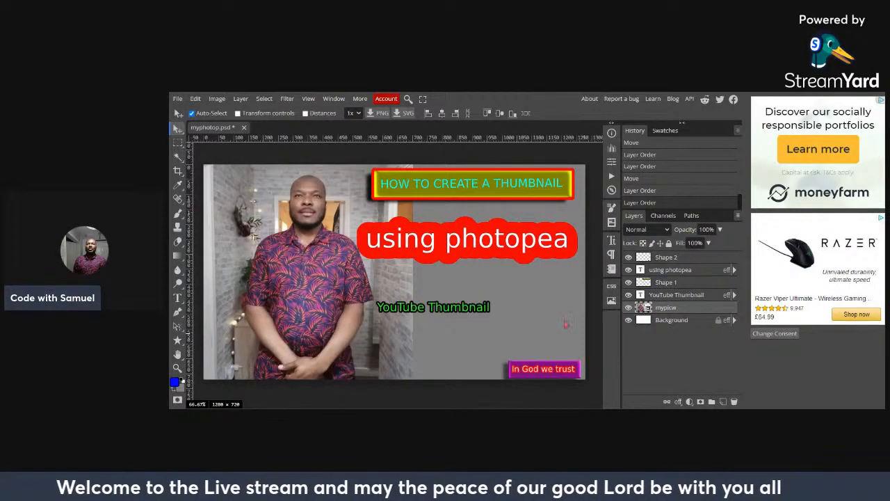
pyautogui.moveTo(409, 310); pyautogui.dragTo(400, 325)
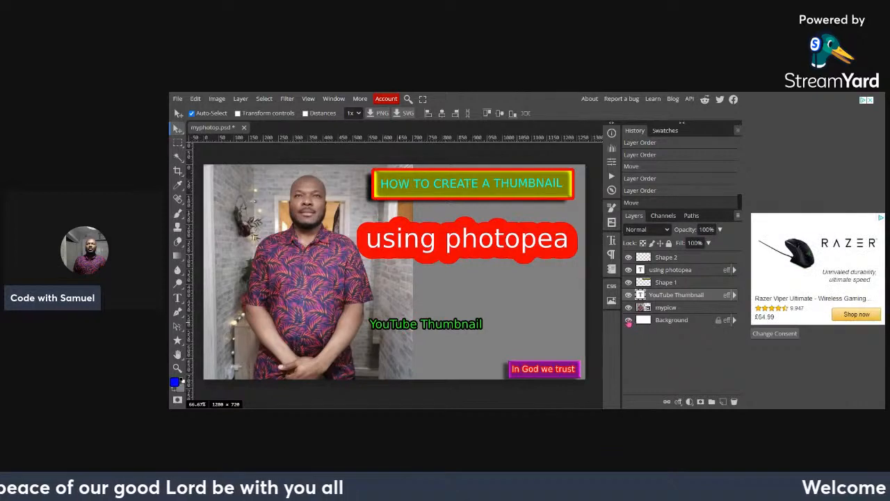
pyautogui.moveTo(420, 330); pyautogui.dragTo(290, 180)
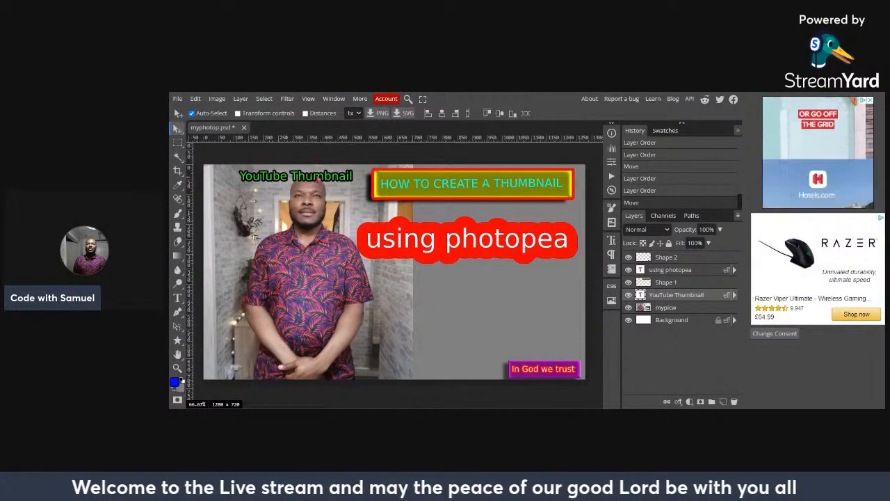
pyautogui.moveTo(314, 177); pyautogui.dragTo(320, 179)
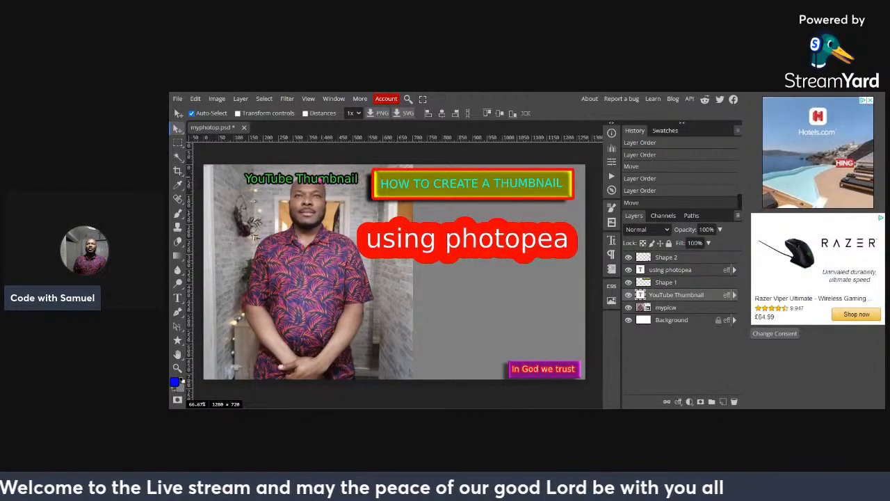
# - Bring the "YouTube Thumbnail" layer forward one level, above the Shape 1 title banner
pyautogui.click(241, 98)
pyautogui.moveTo(265, 331)
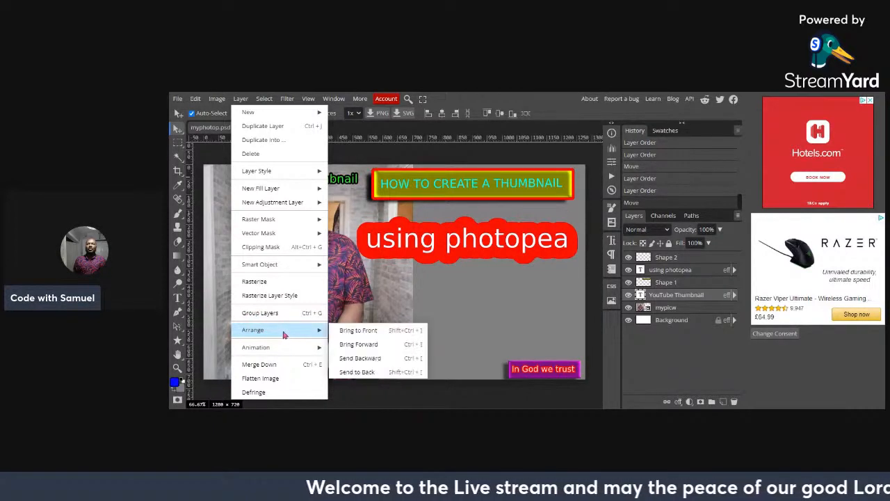
pyautogui.click(356, 348)
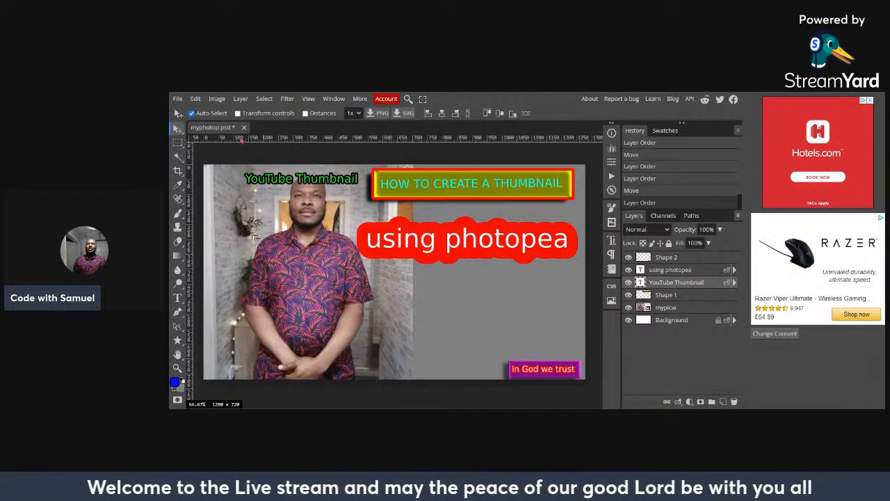